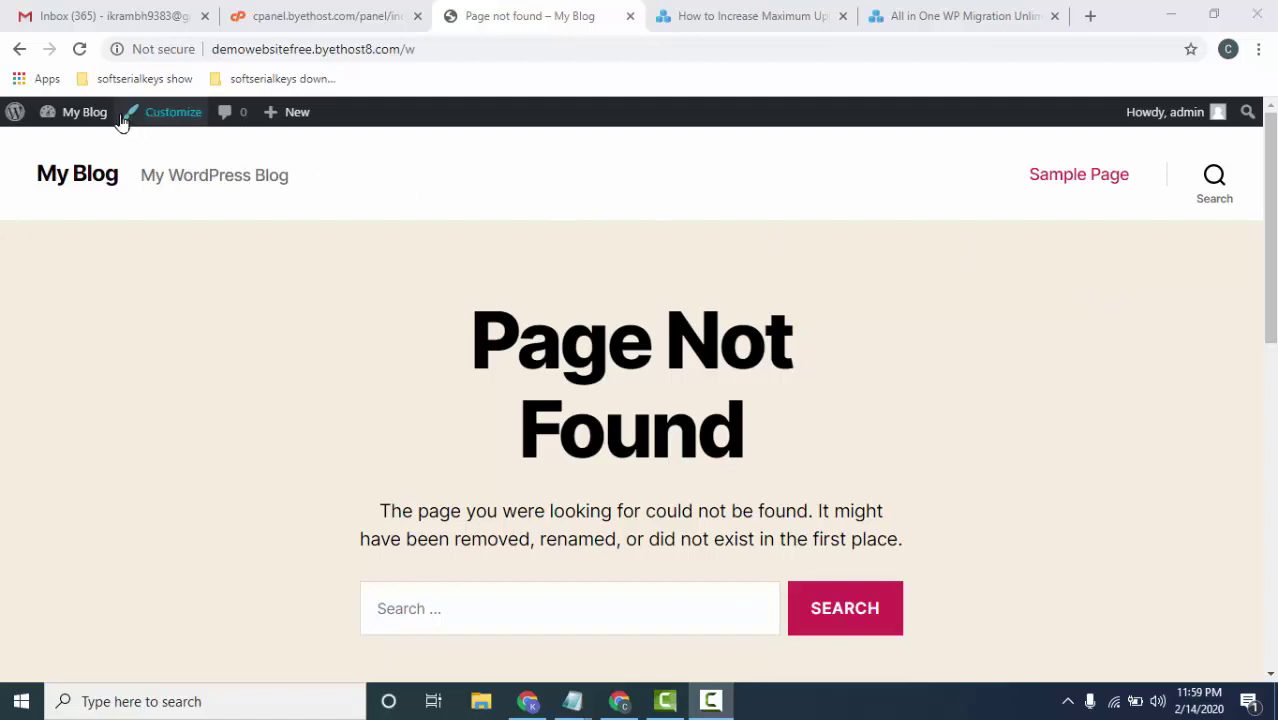
- Go from the site's Page Not Found screen to the WordPress admin dashboard
{"action": "mouse_move", "coordinate": [84, 112]}
{"action": "left_click", "coordinate": [78, 152]}
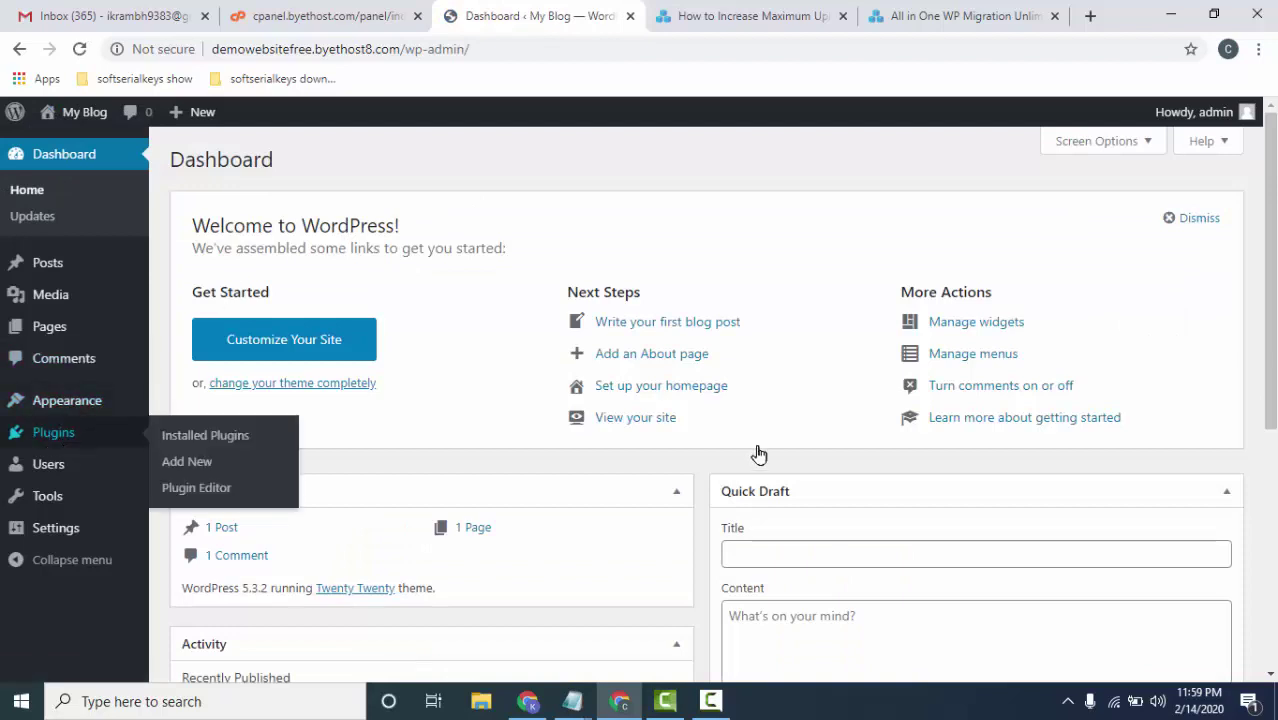
- Search the plugin directory for 'all in one migration' and install All-in-One WP Migration
{"action": "left_click", "coordinate": [187, 462]}
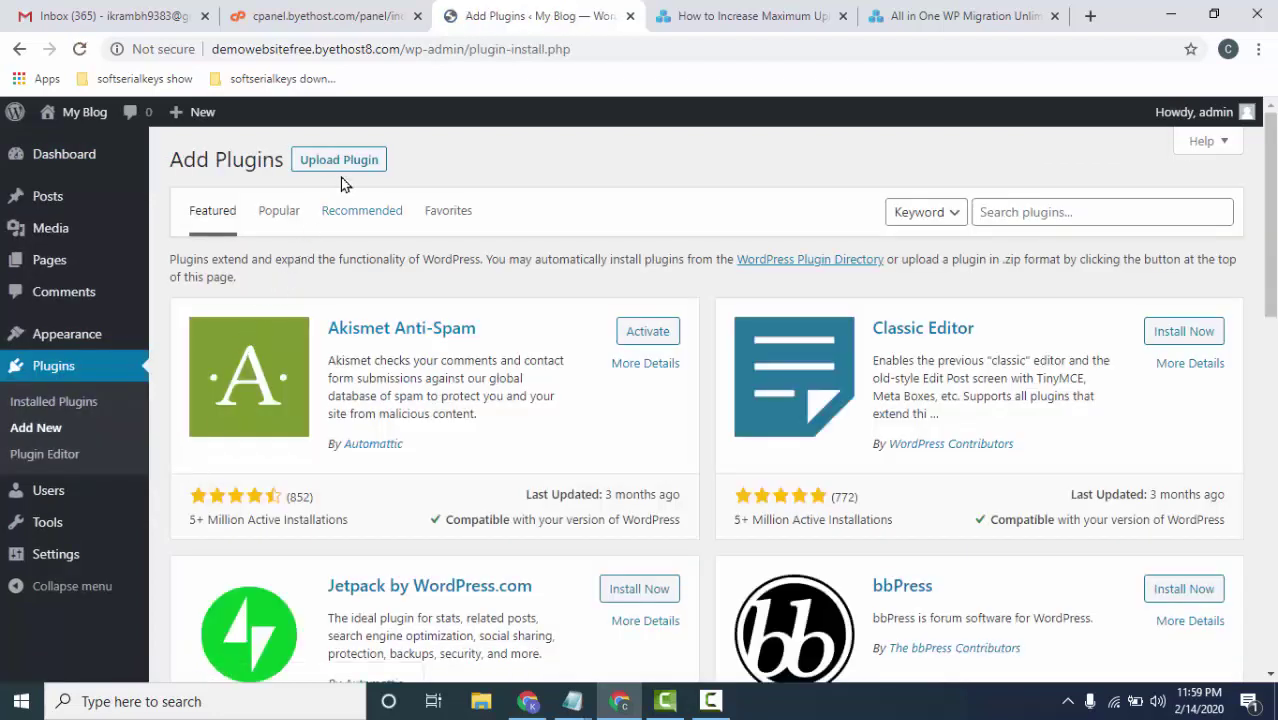
{"action": "left_click", "coordinate": [1075, 208]}
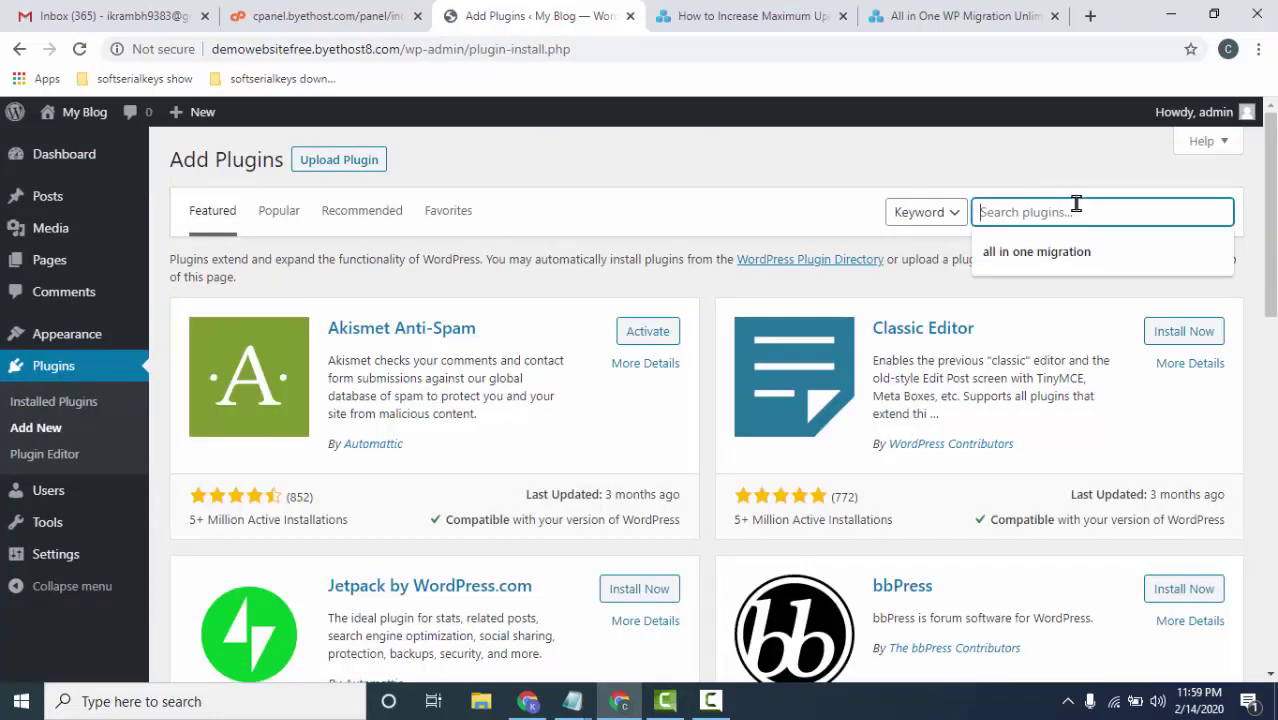
{"action": "left_click", "coordinate": [1048, 253]}
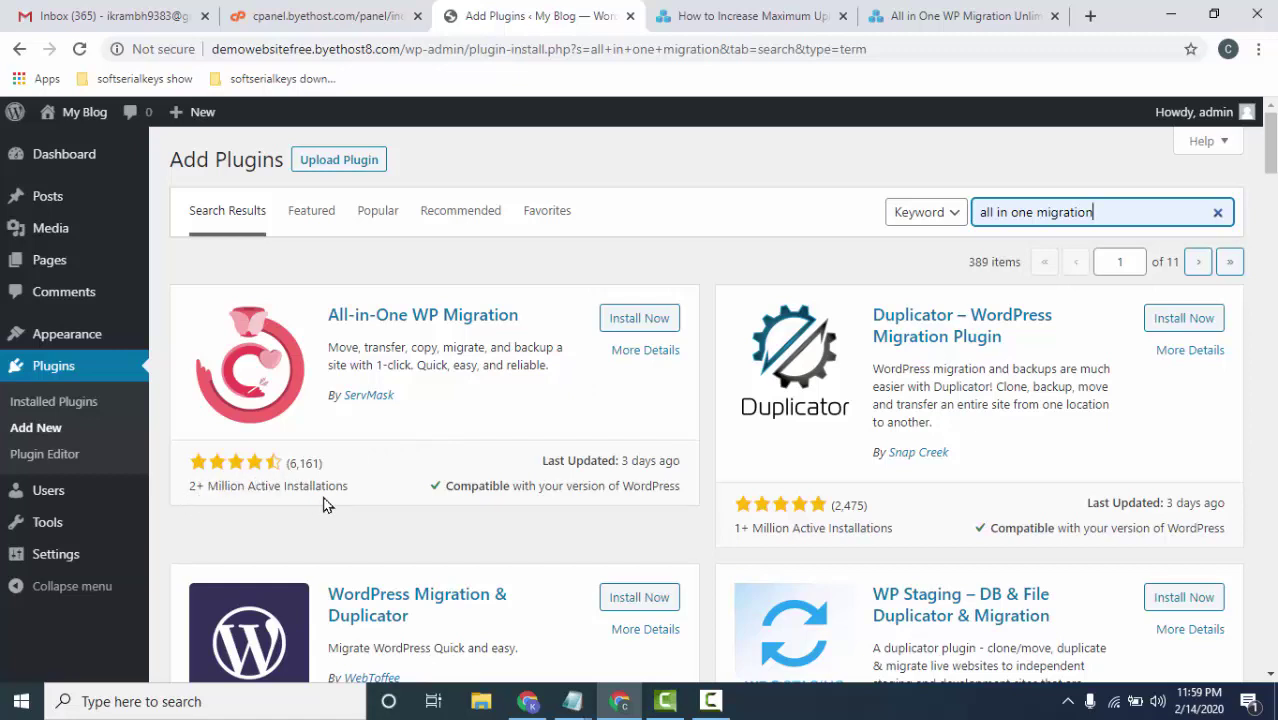
{"action": "left_click", "coordinate": [656, 320]}
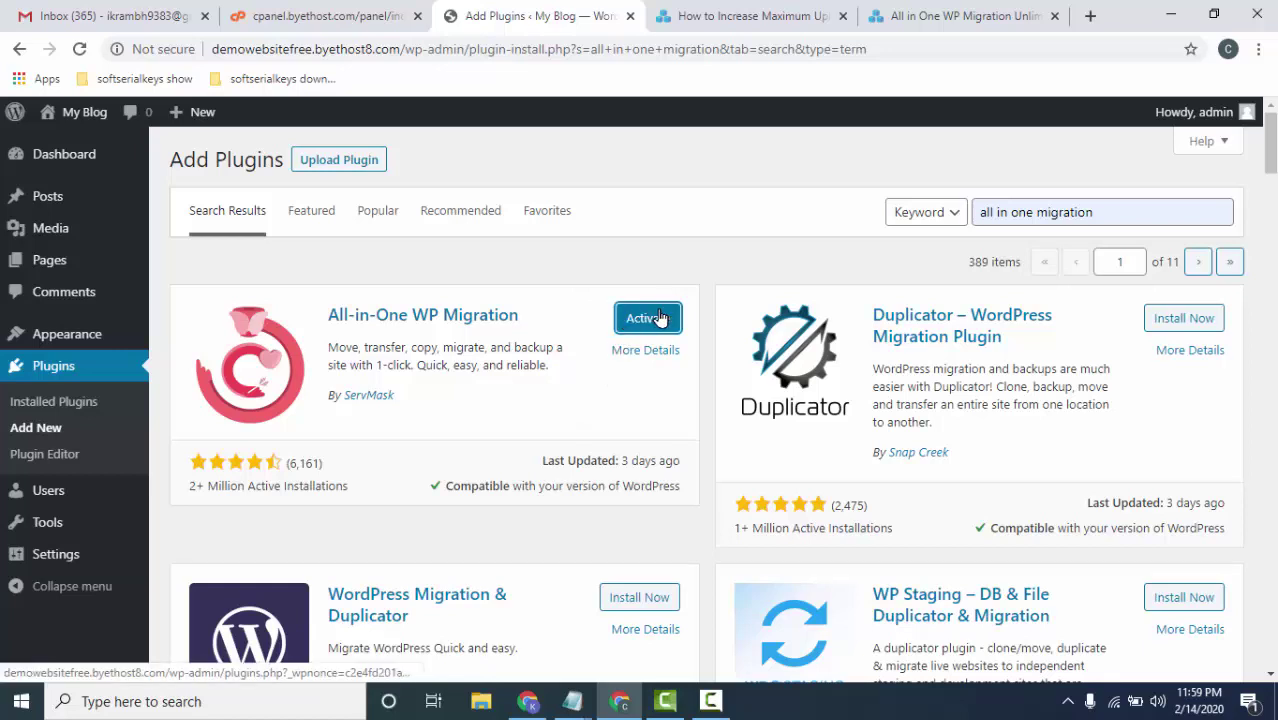
- Activate All-in-One WP Migration and view its Backups page listing the 6.67 MB backup
{"action": "left_click", "coordinate": [660, 318]}
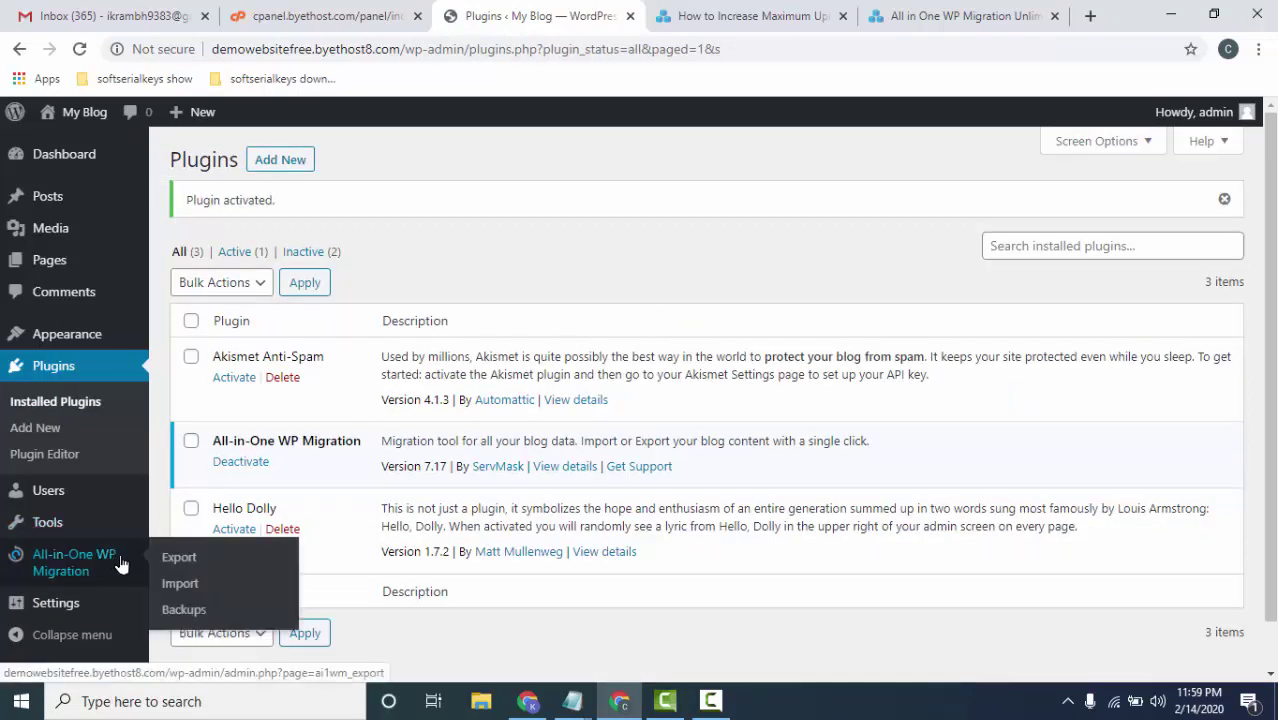
{"action": "mouse_move", "coordinate": [74, 562]}
{"action": "left_click", "coordinate": [185, 610]}
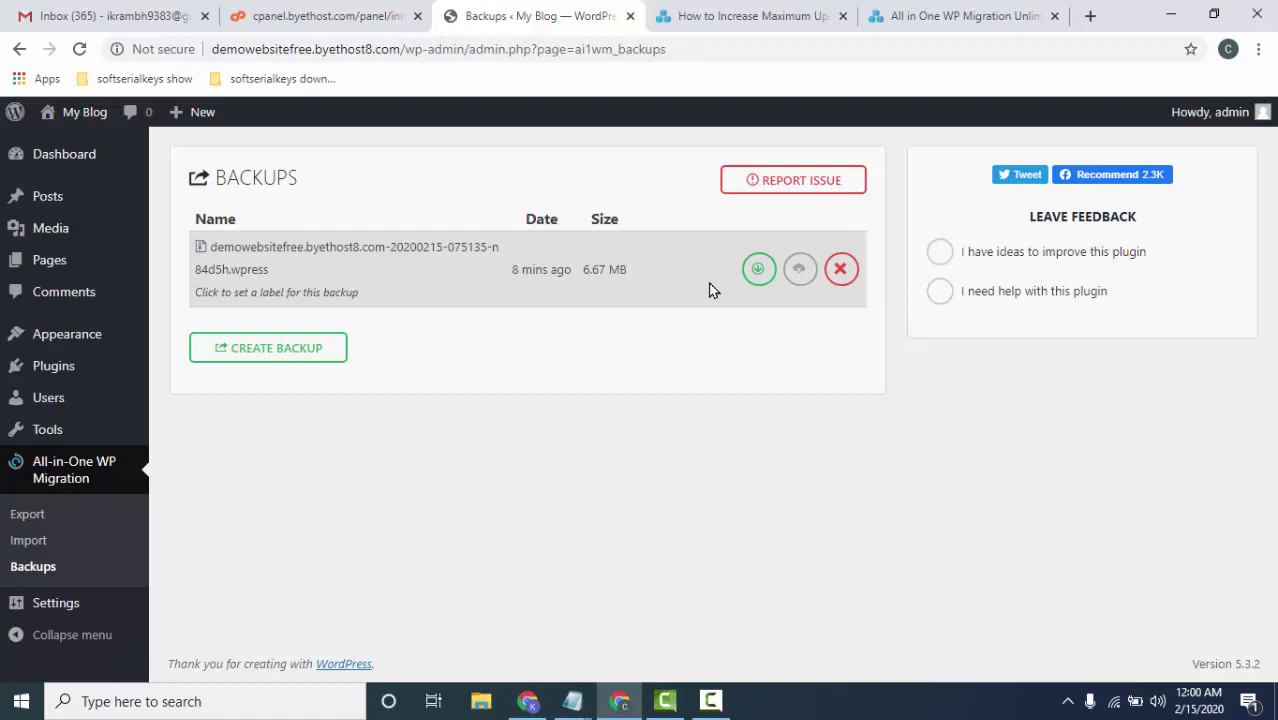
- Create a second 6.67 MB site backup and dismiss the finished download dialog
{"action": "left_click", "coordinate": [265, 335]}
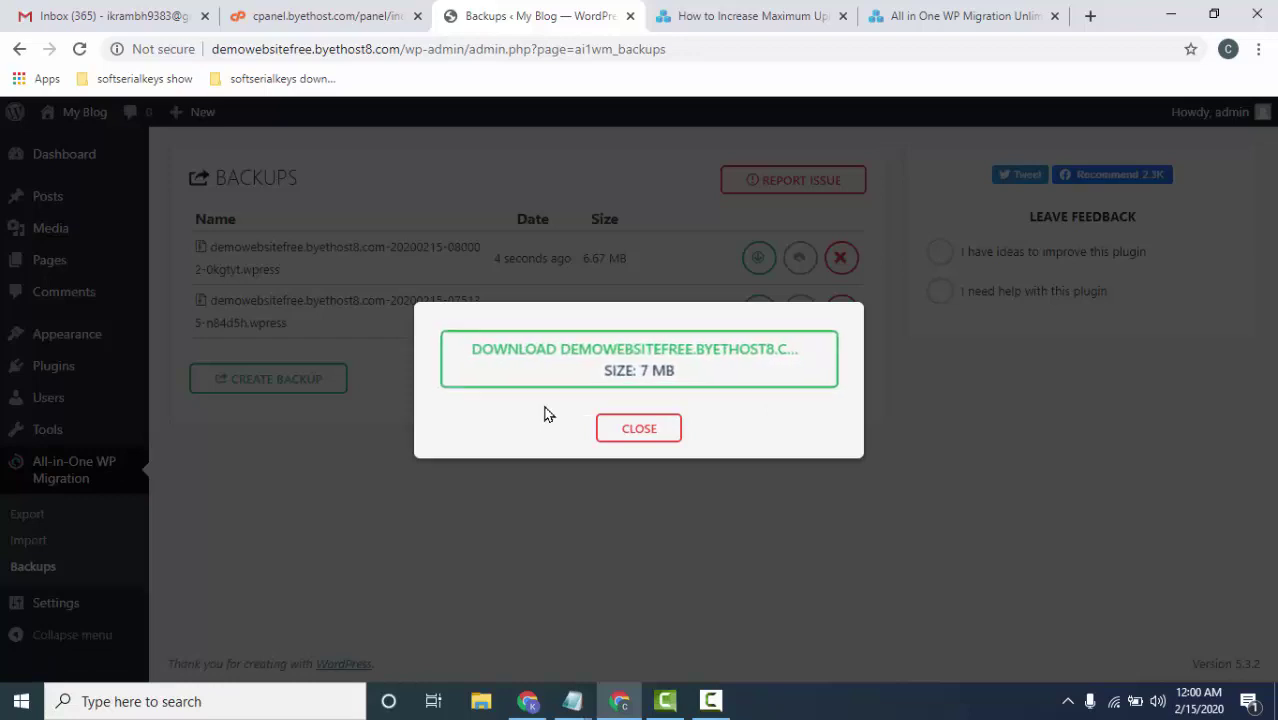
{"action": "left_click", "coordinate": [639, 429]}
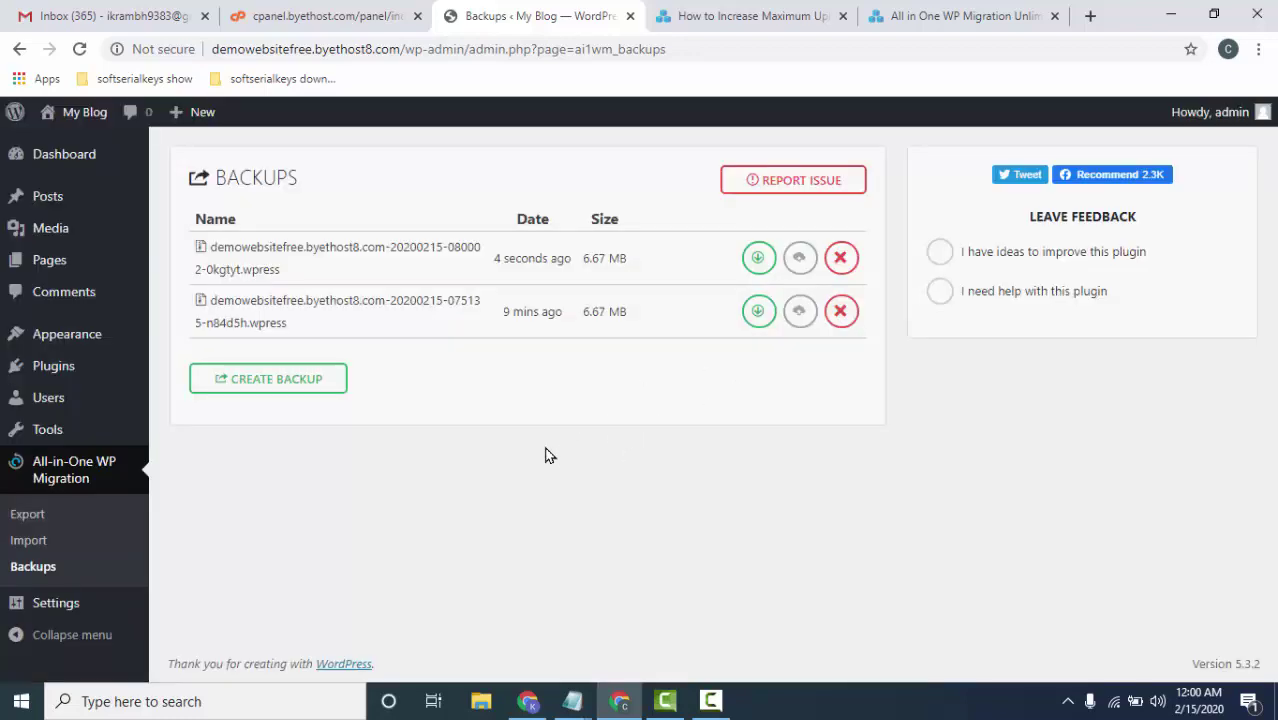
- Check the Import page's 10 MB upload limit, then review the Unlimited Extension page tab
{"action": "left_click", "coordinate": [44, 540]}
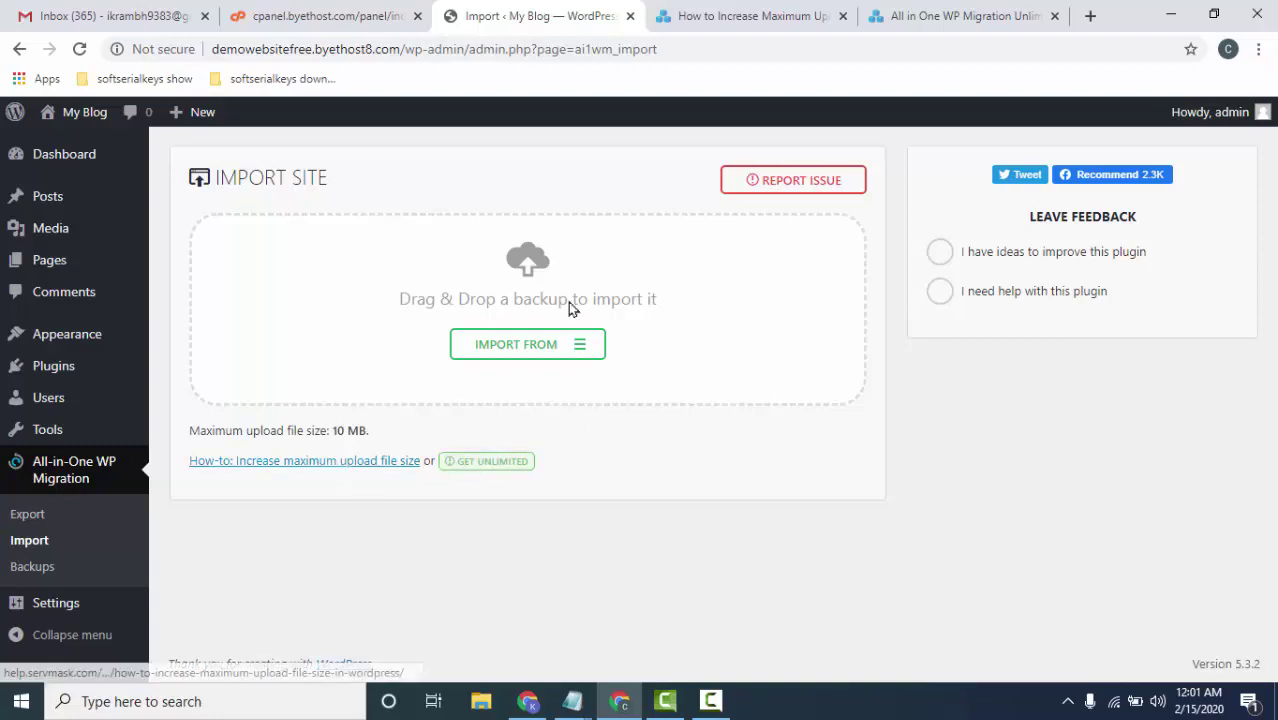
{"action": "left_click", "coordinate": [738, 14]}
{"action": "left_click", "coordinate": [886, 12]}
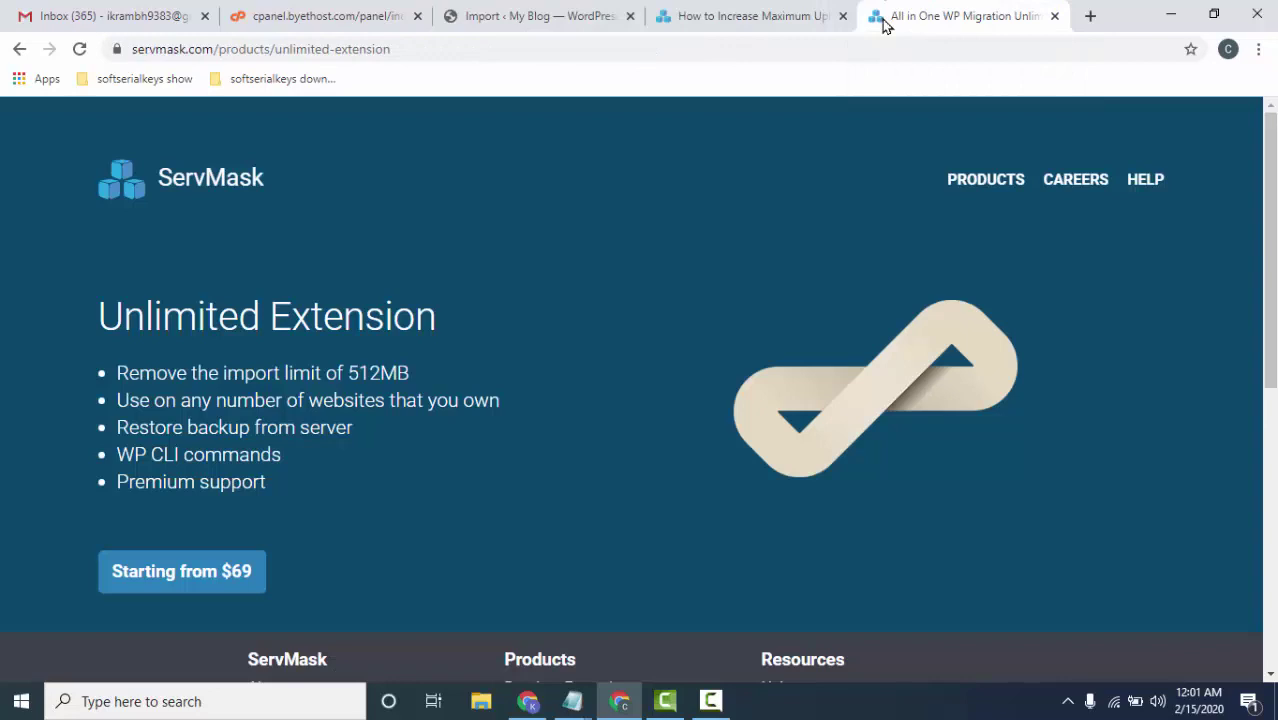
{"action": "scroll", "coordinate": [203, 493], "scroll_direction": "down", "scroll_amount": 1}
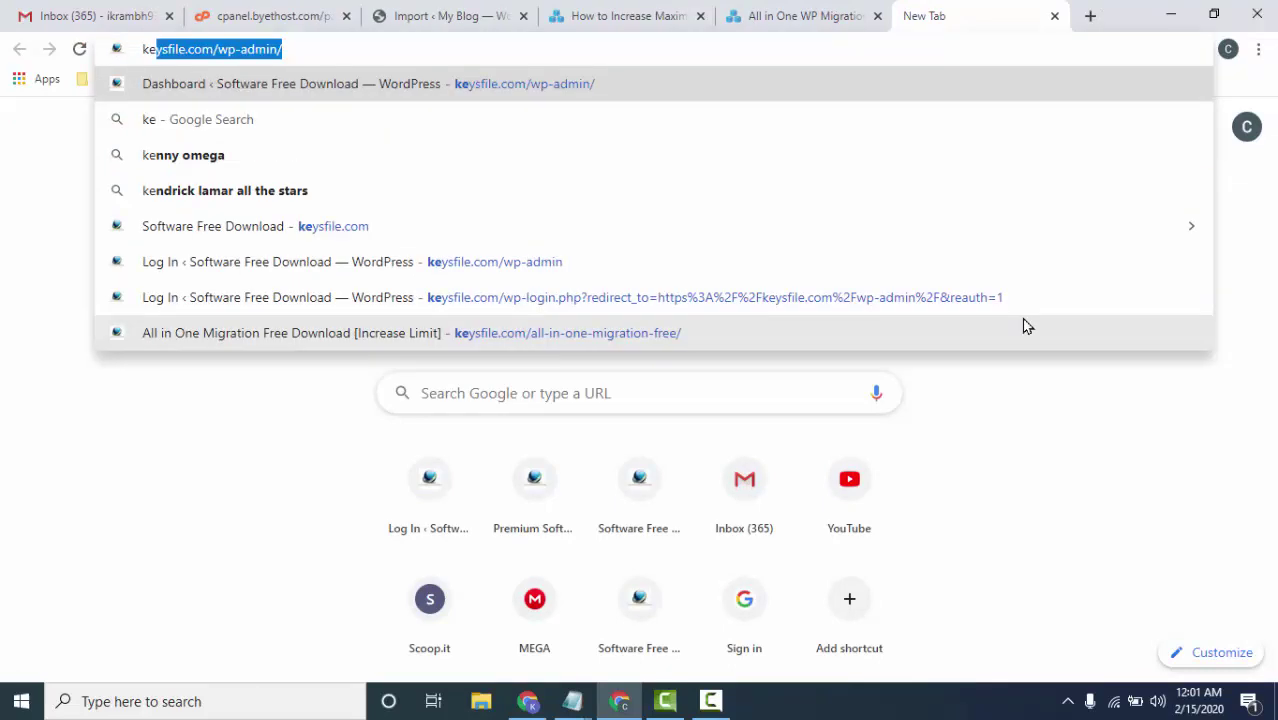
- Trim the autocompleted wp-admin suffix and load the keysfile.com home page
{"action": "key", "text": "End"}
{"action": "key", "text": "BackSpace"}
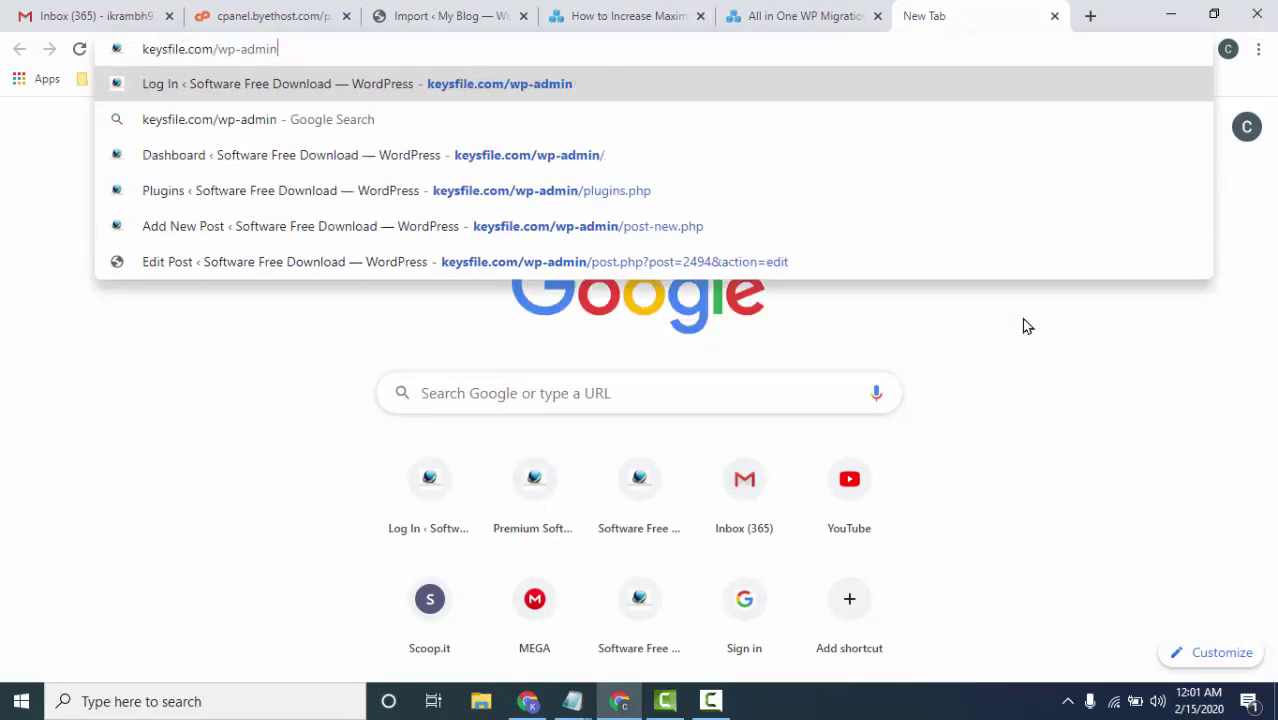
{"action": "key", "text": "BackSpace"}
{"action": "key", "text": "BackSpace"}
{"action": "key", "text": "BackSpace"}
{"action": "key", "text": "BackSpace"}
{"action": "key", "text": "BackSpace"}
{"action": "key", "text": "Return"}
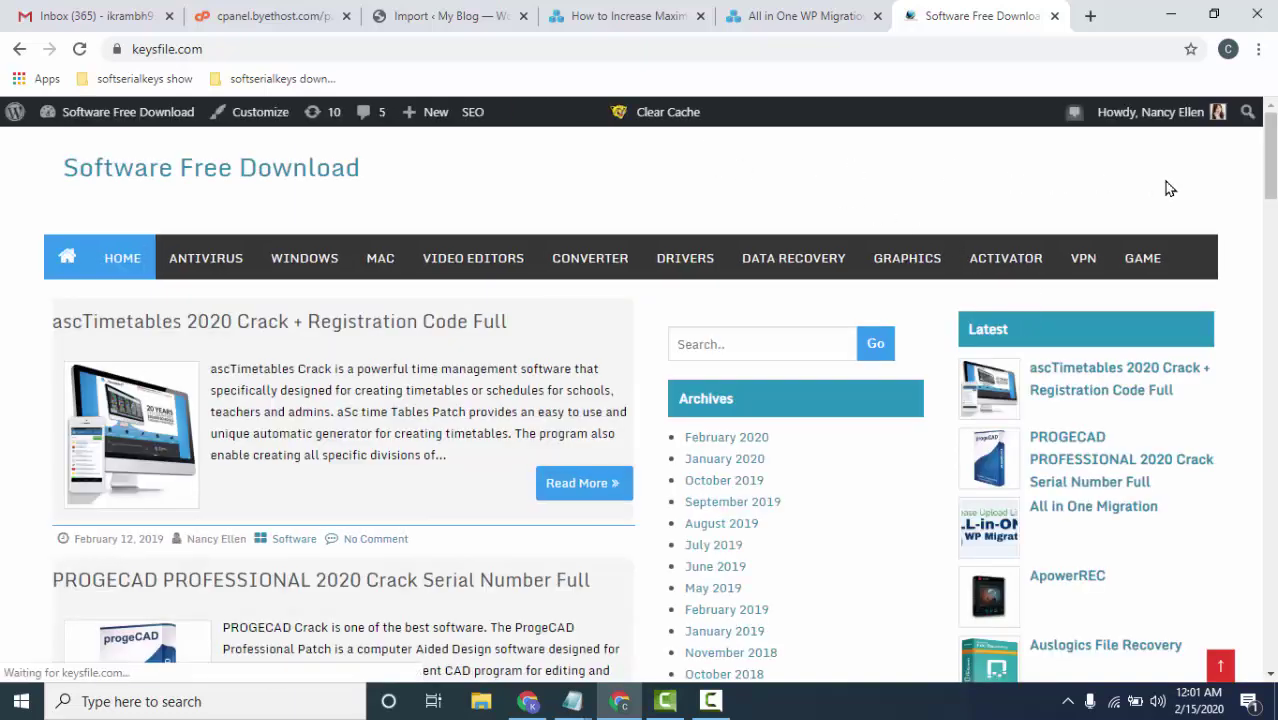
- Search keysfile.com for 'all in one migration'
{"action": "scroll", "coordinate": [1232, 188], "scroll_direction": "down", "scroll_amount": 1}
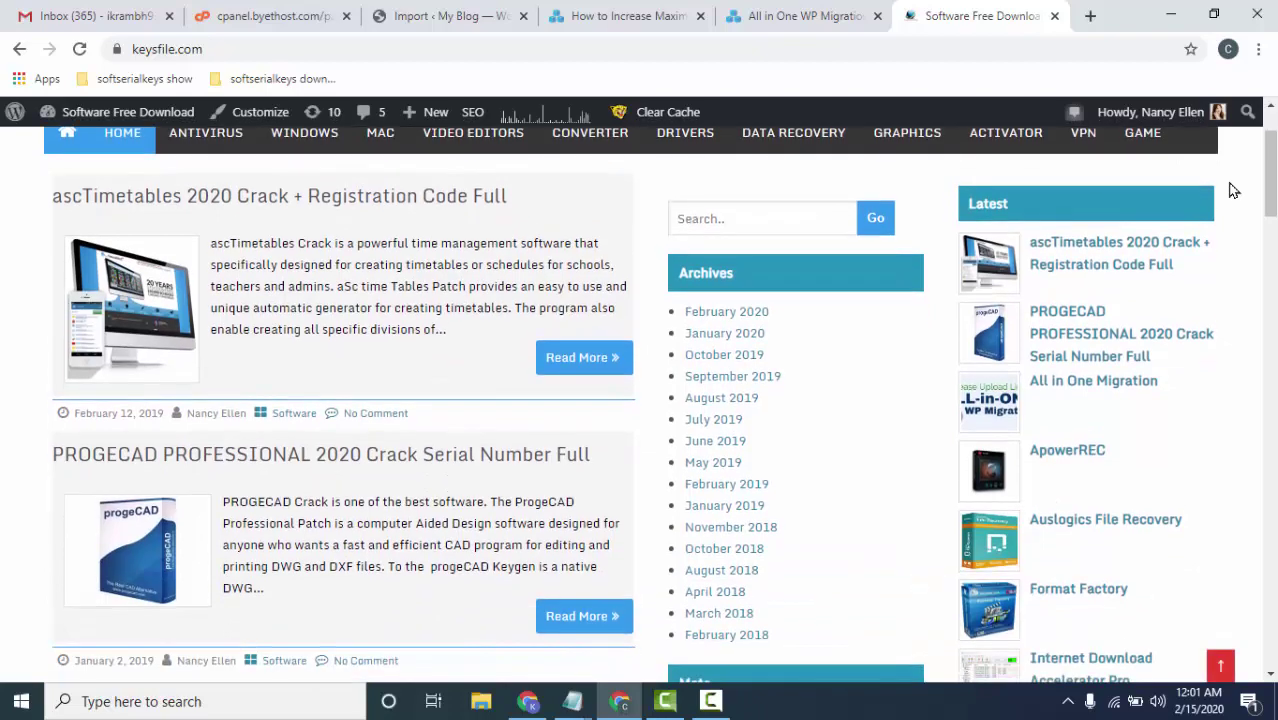
{"action": "scroll", "coordinate": [1215, 283], "scroll_direction": "down", "scroll_amount": 1}
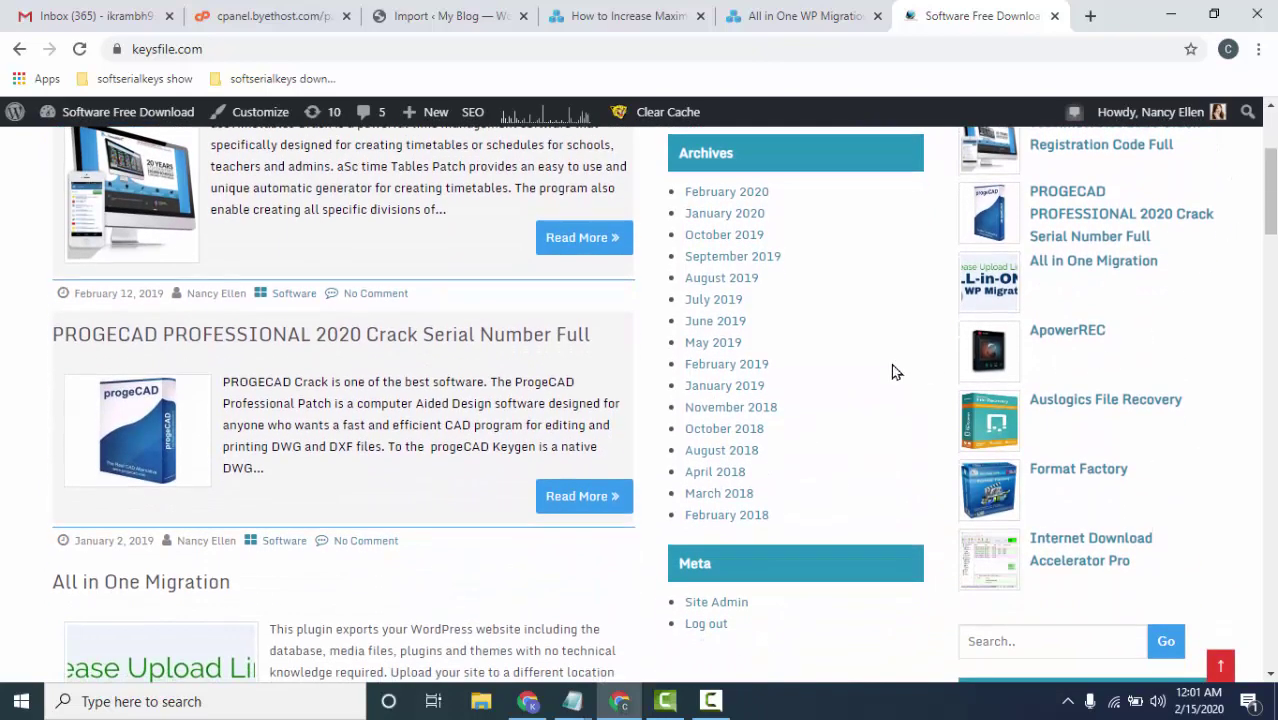
{"action": "scroll", "coordinate": [894, 371], "scroll_direction": "up", "scroll_amount": 2}
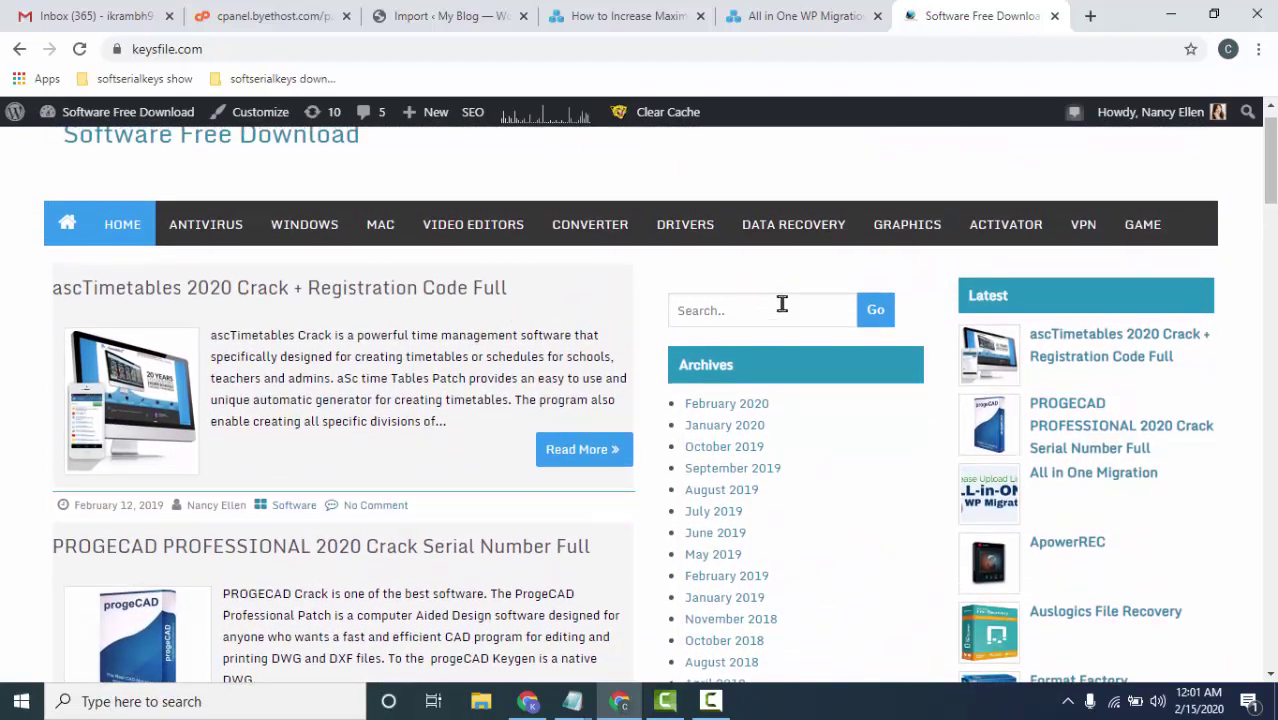
{"action": "left_click", "coordinate": [782, 304]}
{"action": "type", "text": "all in one migration"}
{"action": "left_click", "coordinate": [750, 348]}
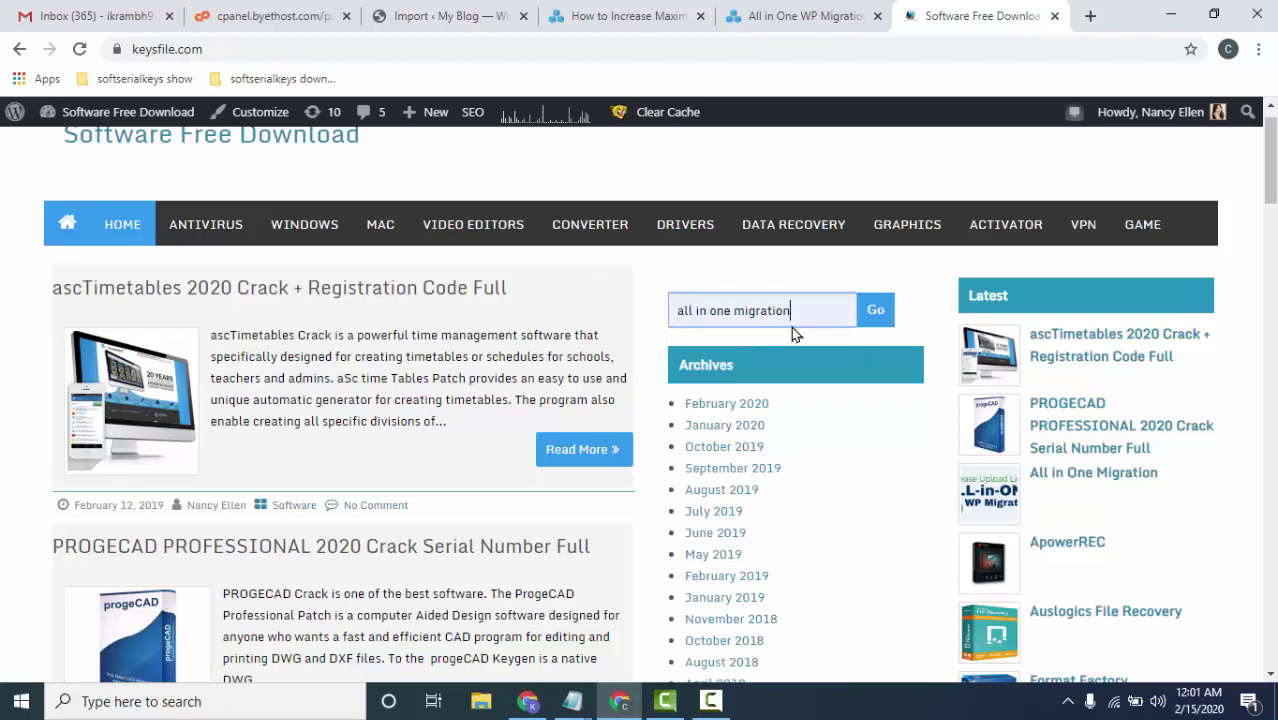
{"action": "left_click", "coordinate": [877, 312]}
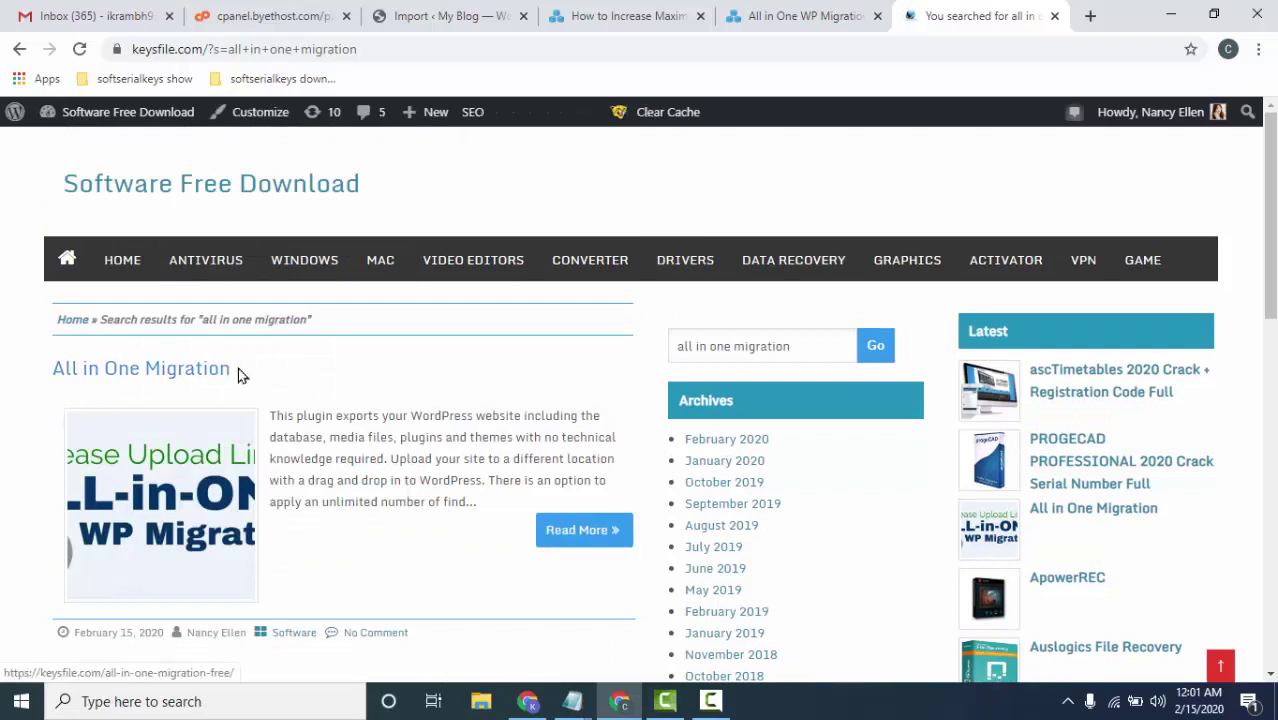
- Open the All in One Migration post and scroll down to its Download Now link
{"action": "left_click", "coordinate": [141, 382]}
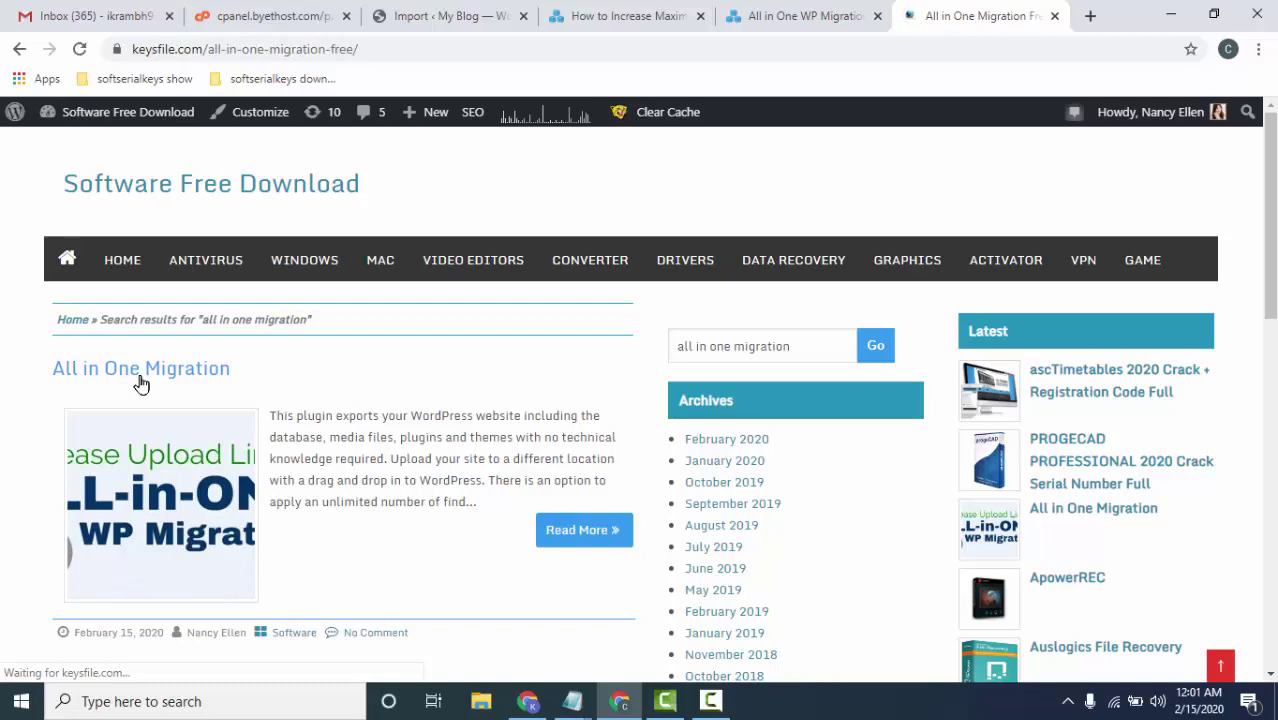
{"action": "scroll", "coordinate": [140, 378], "scroll_direction": "down", "scroll_amount": 3}
{"action": "scroll", "coordinate": [140, 378], "scroll_direction": "down", "scroll_amount": 2}
{"action": "scroll", "coordinate": [140, 378], "scroll_direction": "down", "scroll_amount": 3}
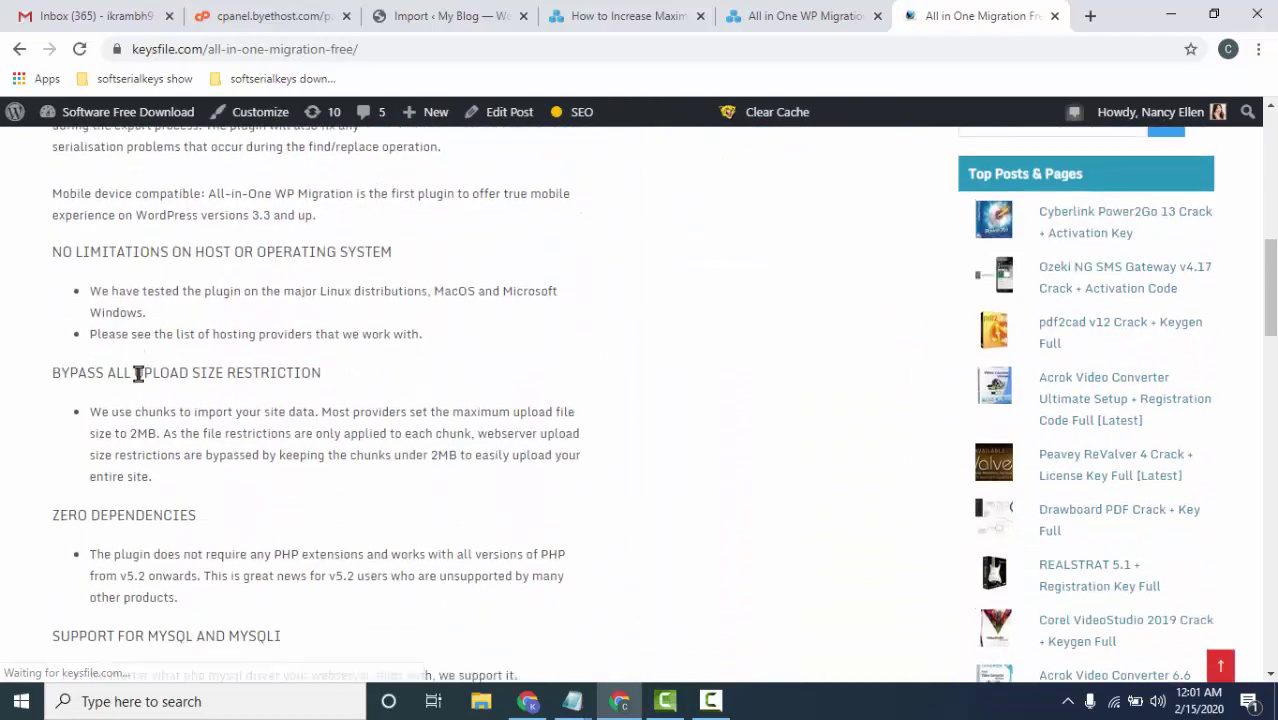
{"action": "scroll", "coordinate": [140, 375], "scroll_direction": "down", "scroll_amount": 3}
{"action": "scroll", "coordinate": [140, 375], "scroll_direction": "down", "scroll_amount": 2}
{"action": "scroll", "coordinate": [140, 375], "scroll_direction": "down", "scroll_amount": 2}
{"action": "scroll", "coordinate": [140, 375], "scroll_direction": "down", "scroll_amount": 2}
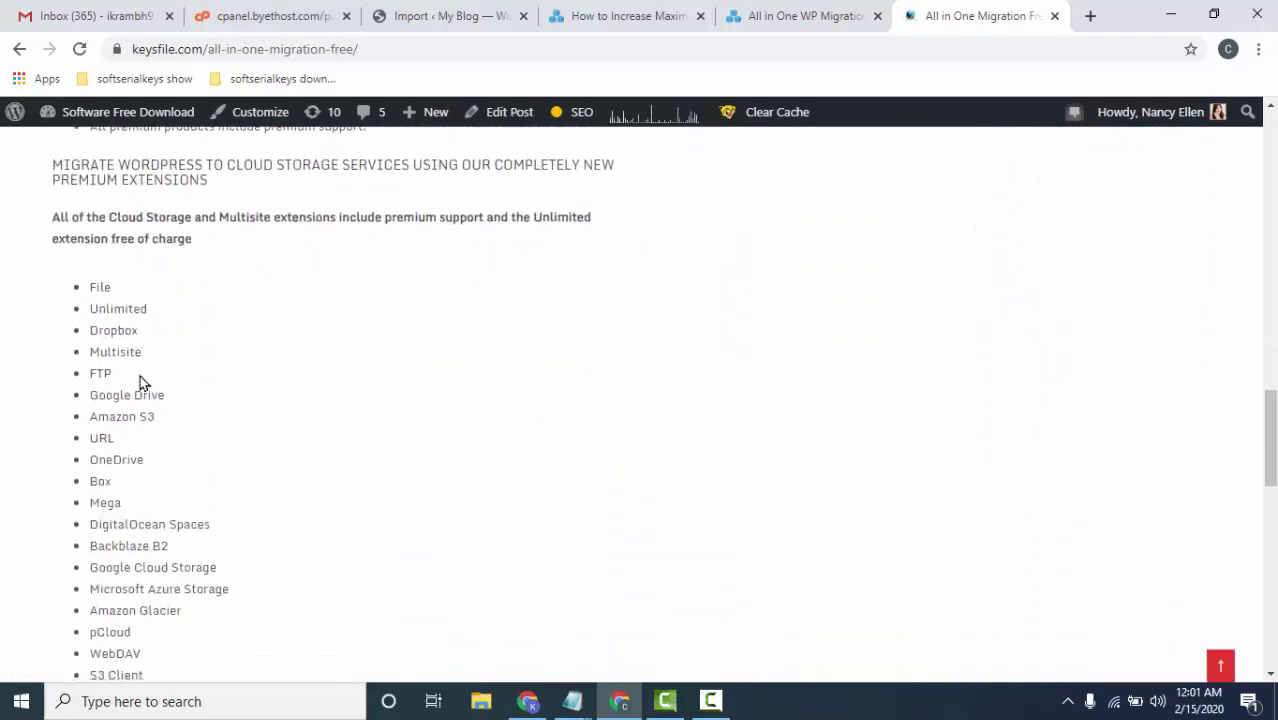
{"action": "scroll", "coordinate": [140, 378], "scroll_direction": "down", "scroll_amount": 3}
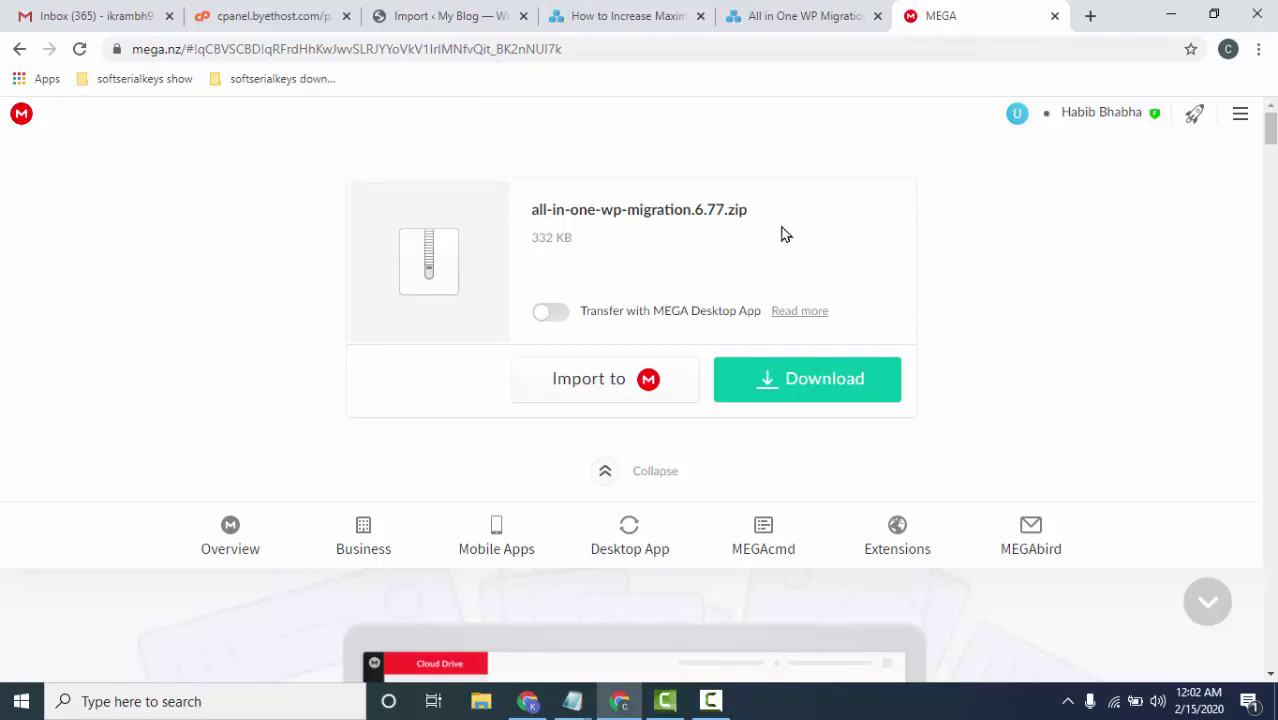
- After reviewing the 332 KB 6.77 zip on MEGA, return to the WordPress Import Site tab
{"action": "left_click", "coordinate": [458, 12]}
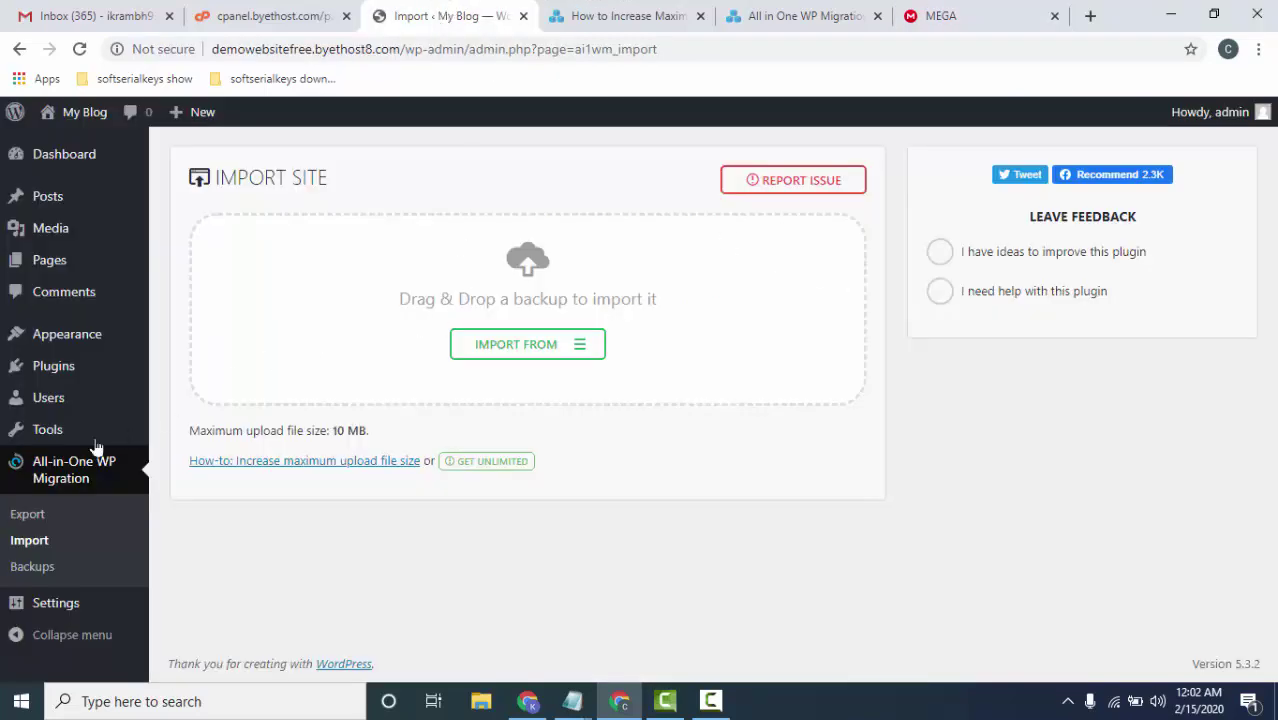
{"action": "mouse_move", "coordinate": [53, 366]}
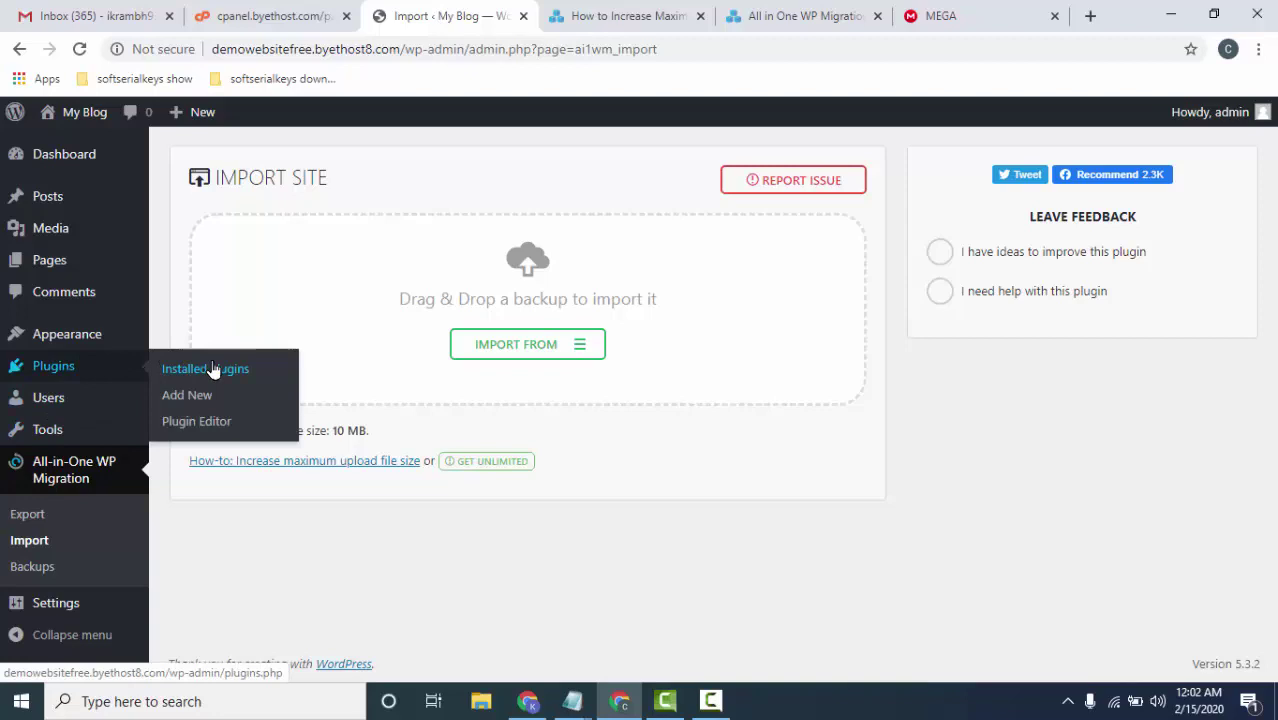
- Deactivate and delete the All-in-One WP Migration 7.17 plugin, confirming the deletion
{"action": "left_click", "coordinate": [212, 370]}
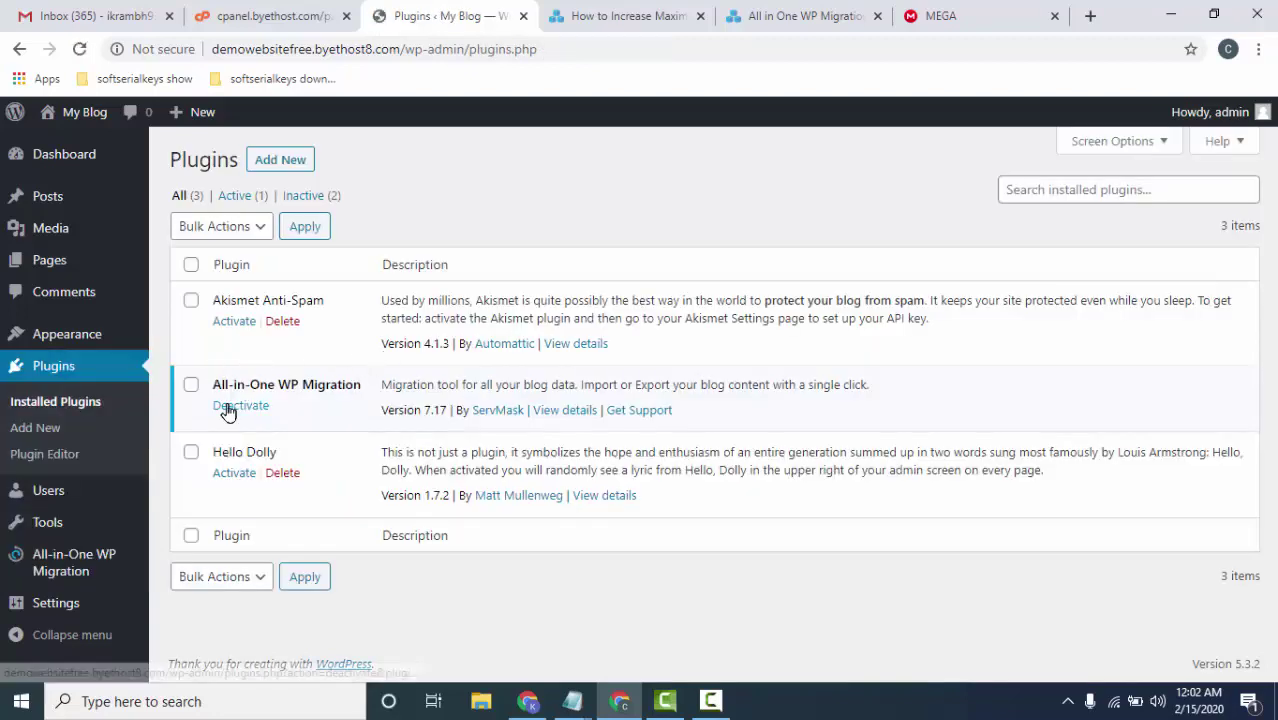
{"action": "left_click", "coordinate": [232, 405]}
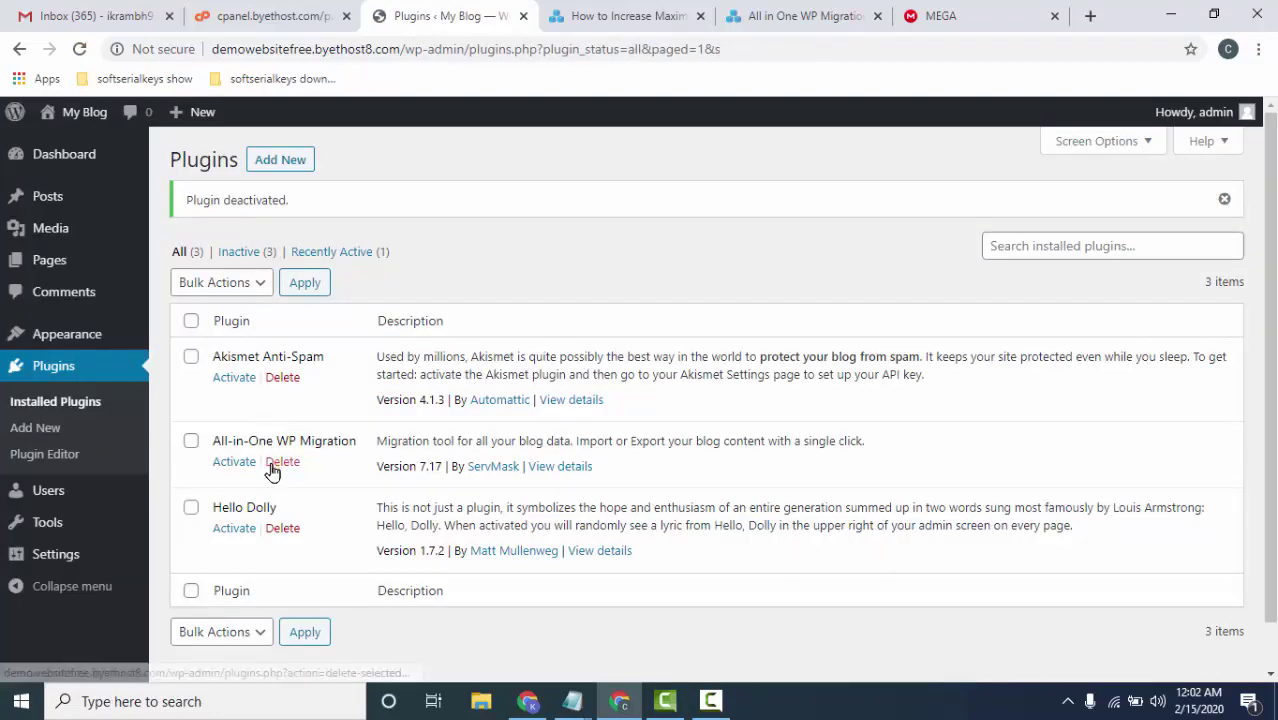
{"action": "left_click", "coordinate": [283, 462]}
{"action": "left_click", "coordinate": [735, 176]}
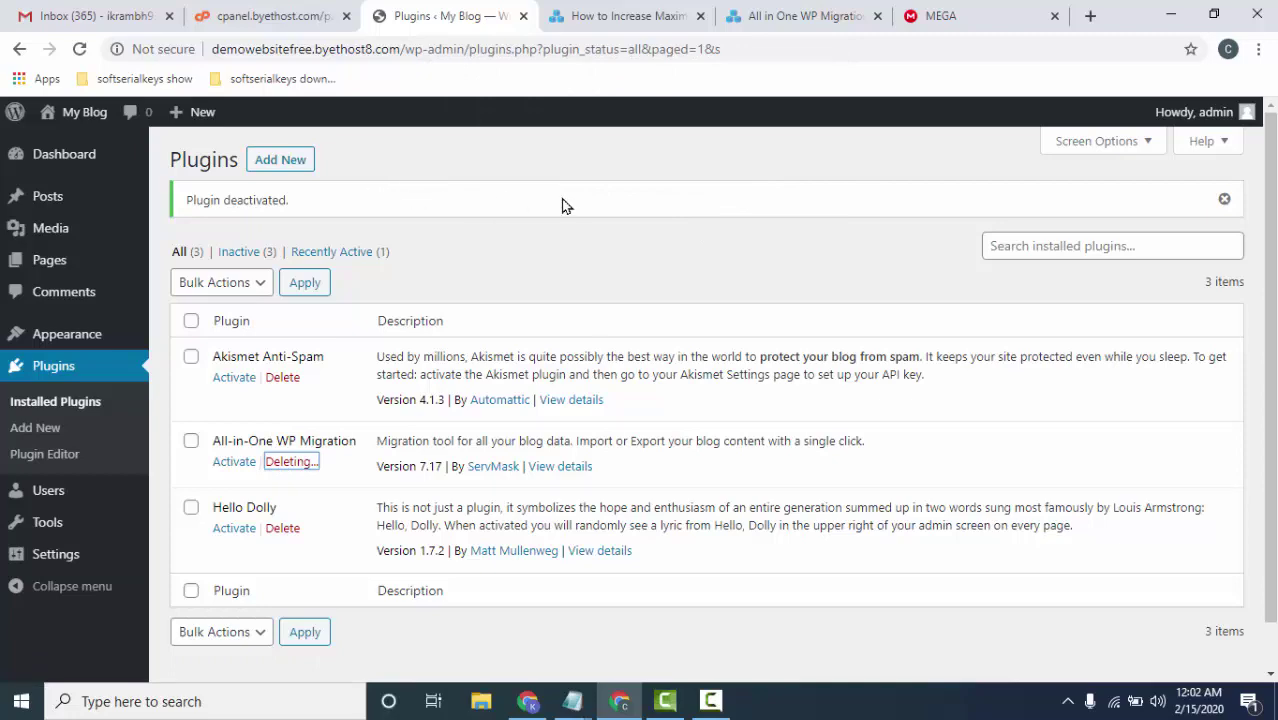
{"action": "left_click", "coordinate": [288, 161]}
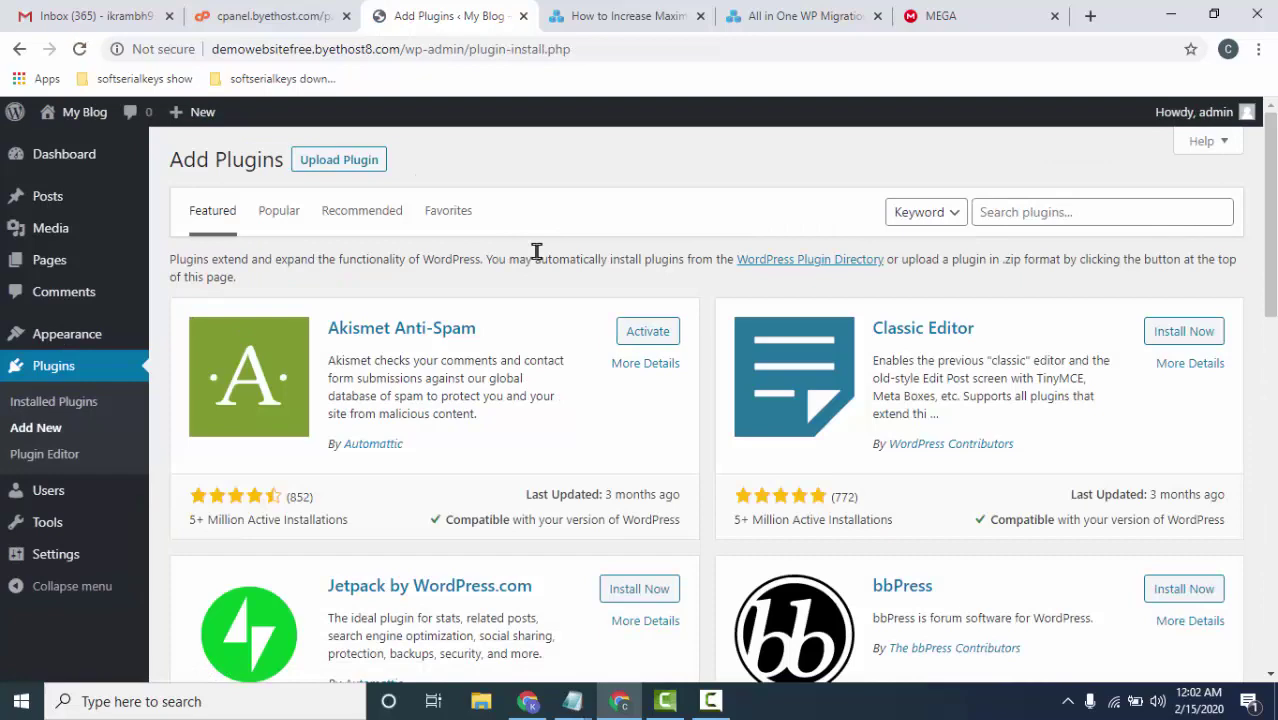
- Upload all-in-one-wp-migration.6.77.zip from Downloads and install it as a plugin
{"action": "left_click", "coordinate": [322, 172]}
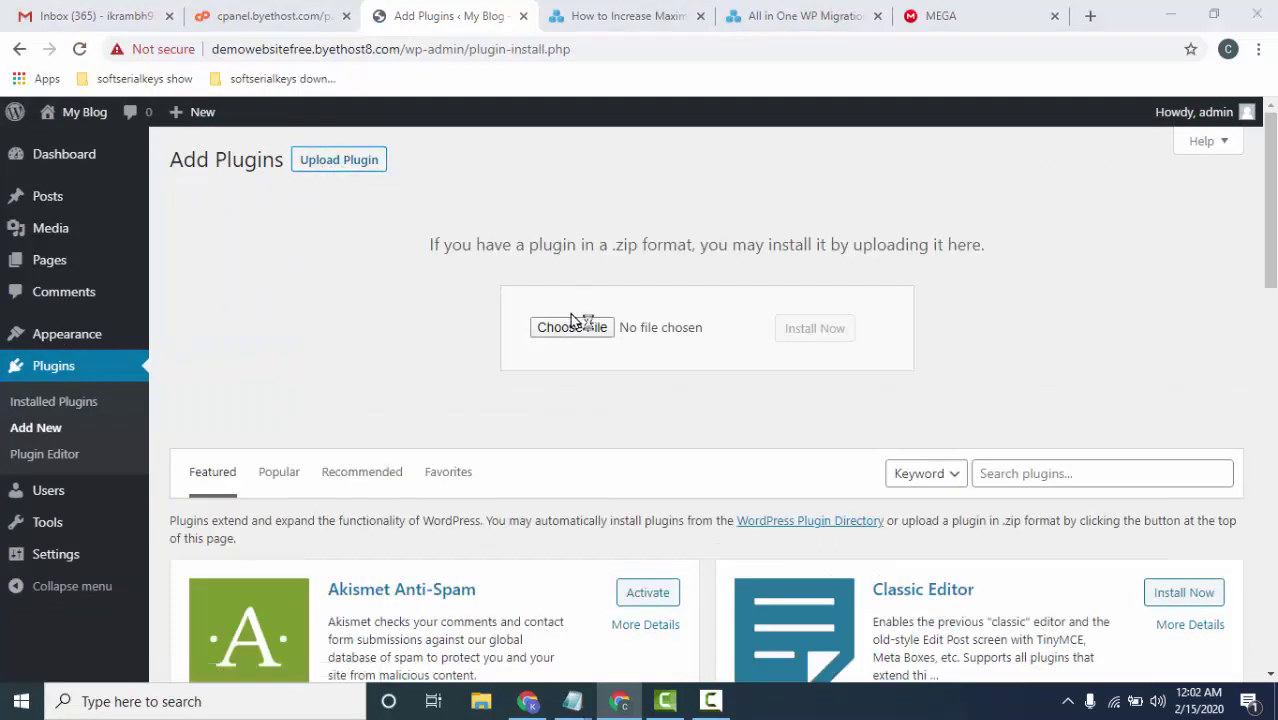
{"action": "left_click", "coordinate": [568, 326]}
{"action": "type", "text": "all"}
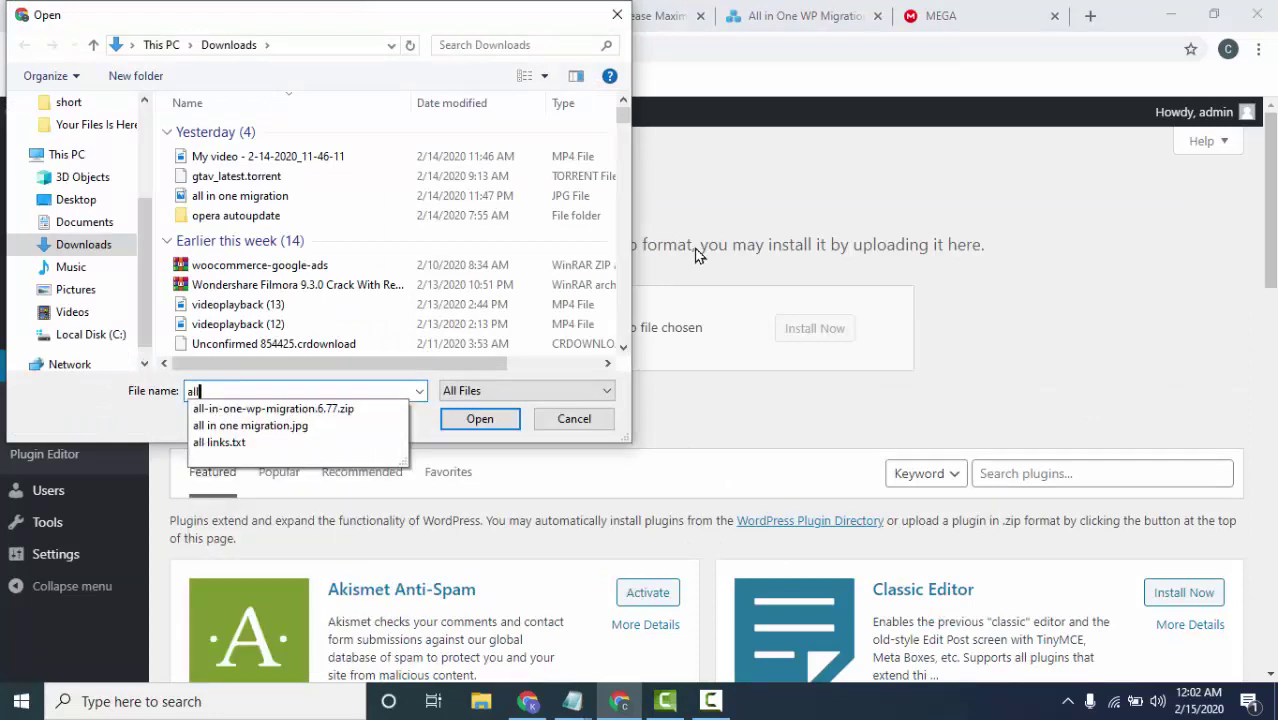
{"action": "left_click", "coordinate": [335, 409]}
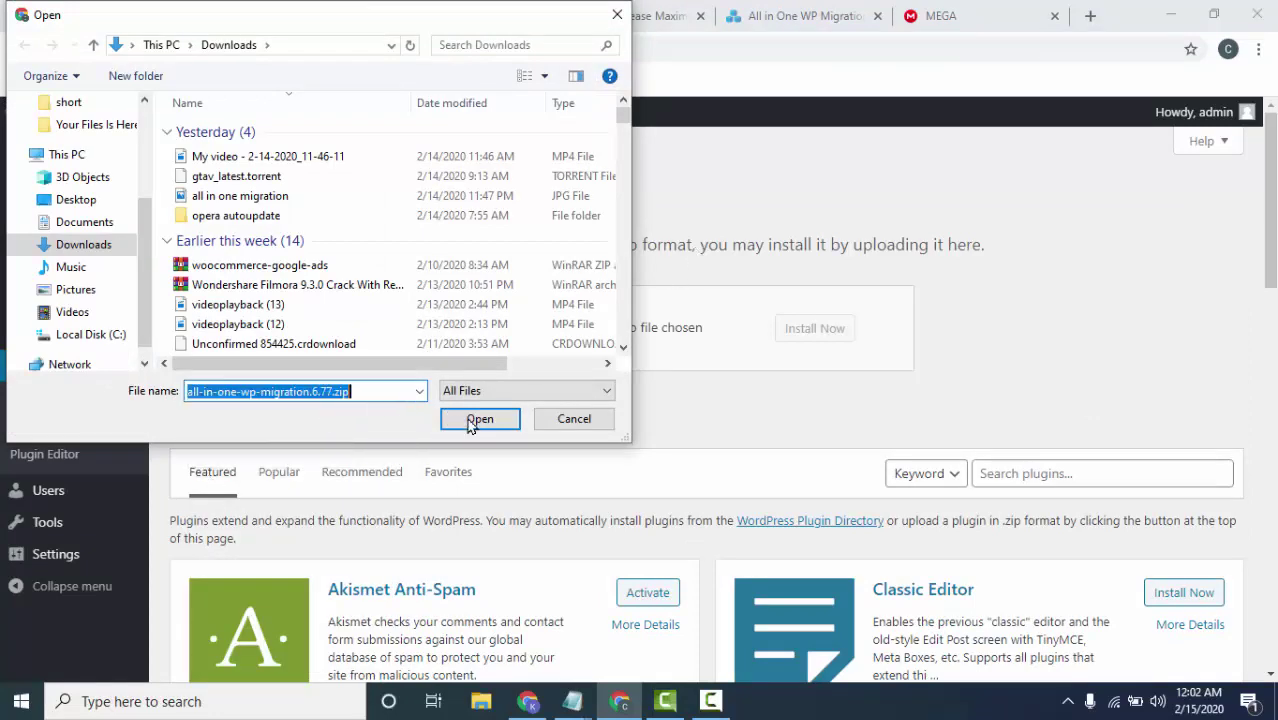
{"action": "left_click", "coordinate": [476, 421]}
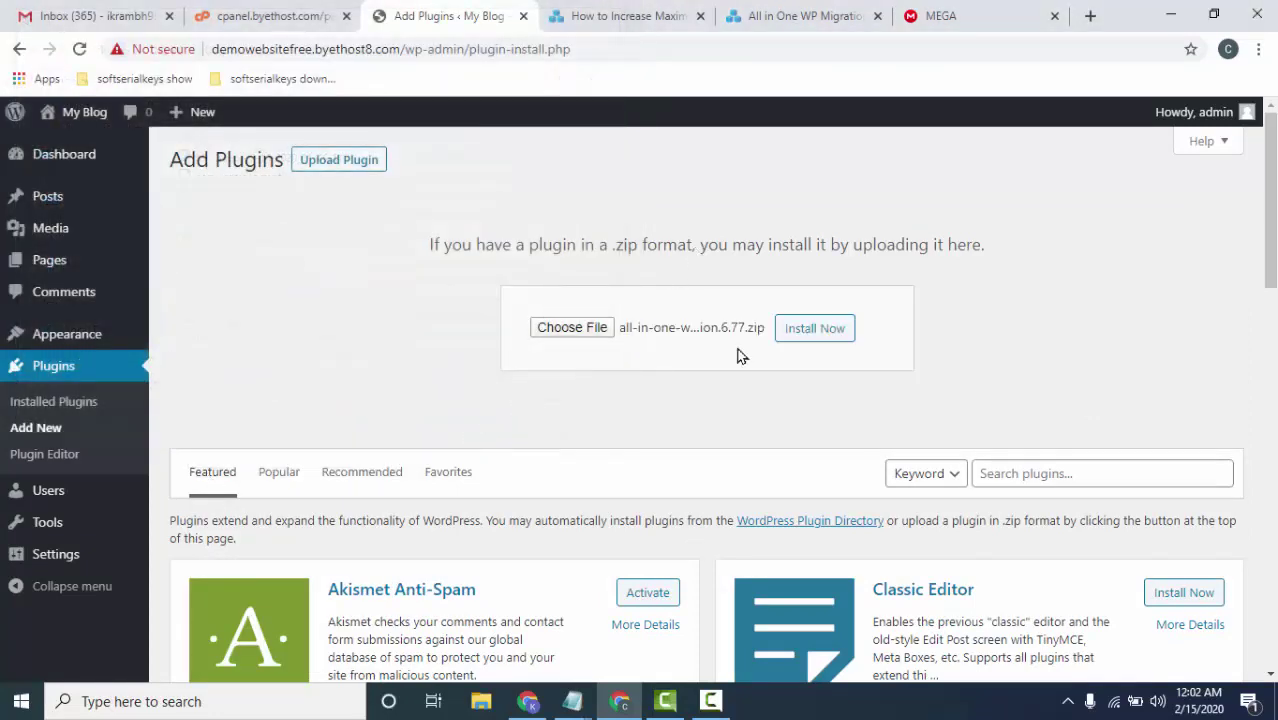
{"action": "left_click", "coordinate": [806, 338]}
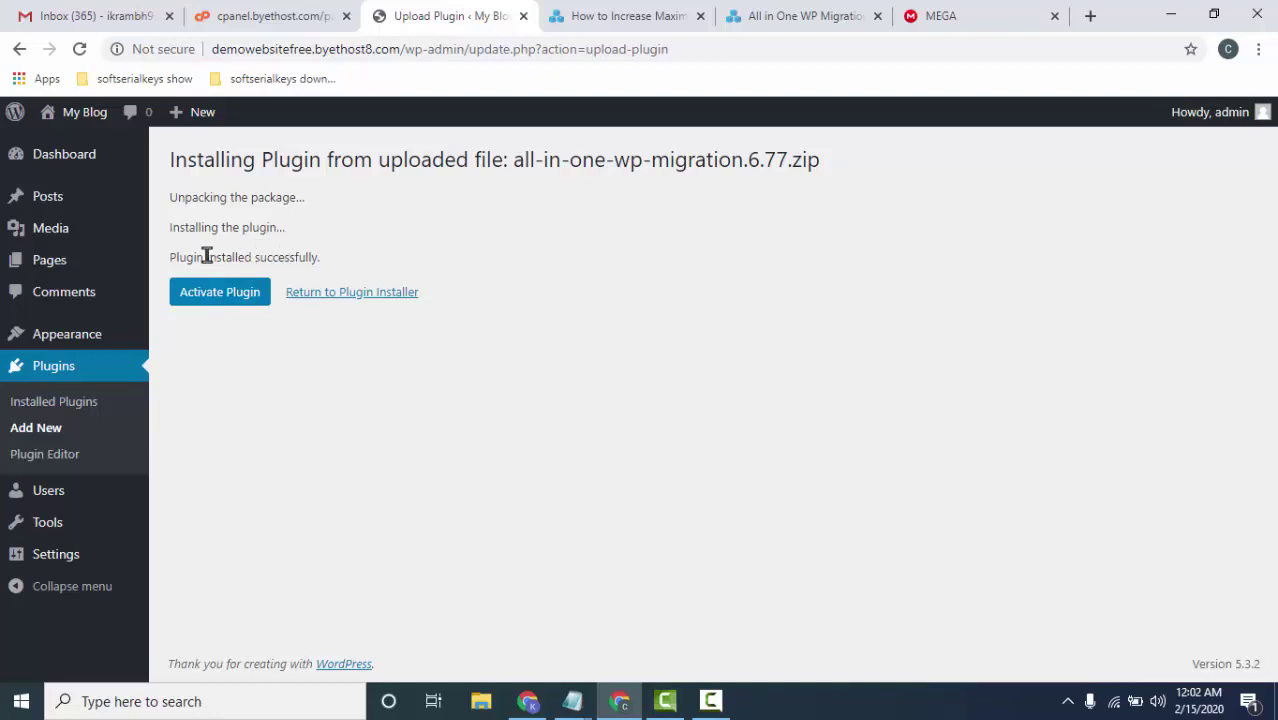
- Activate the newly installed All-in-One WP Migration 6.77 plugin
{"action": "left_click_drag", "start_coordinate": [205, 256], "coordinate": [311, 256]}
{"action": "left_click", "coordinate": [302, 257]}
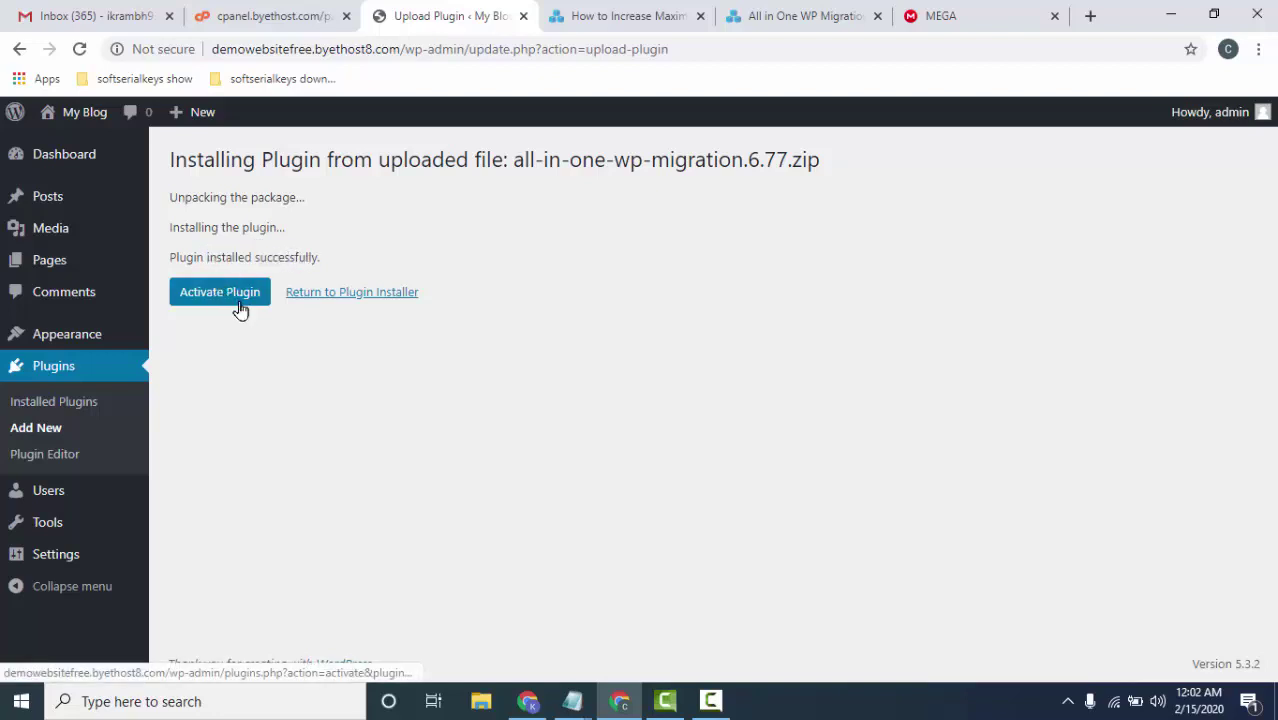
{"action": "left_click", "coordinate": [205, 296]}
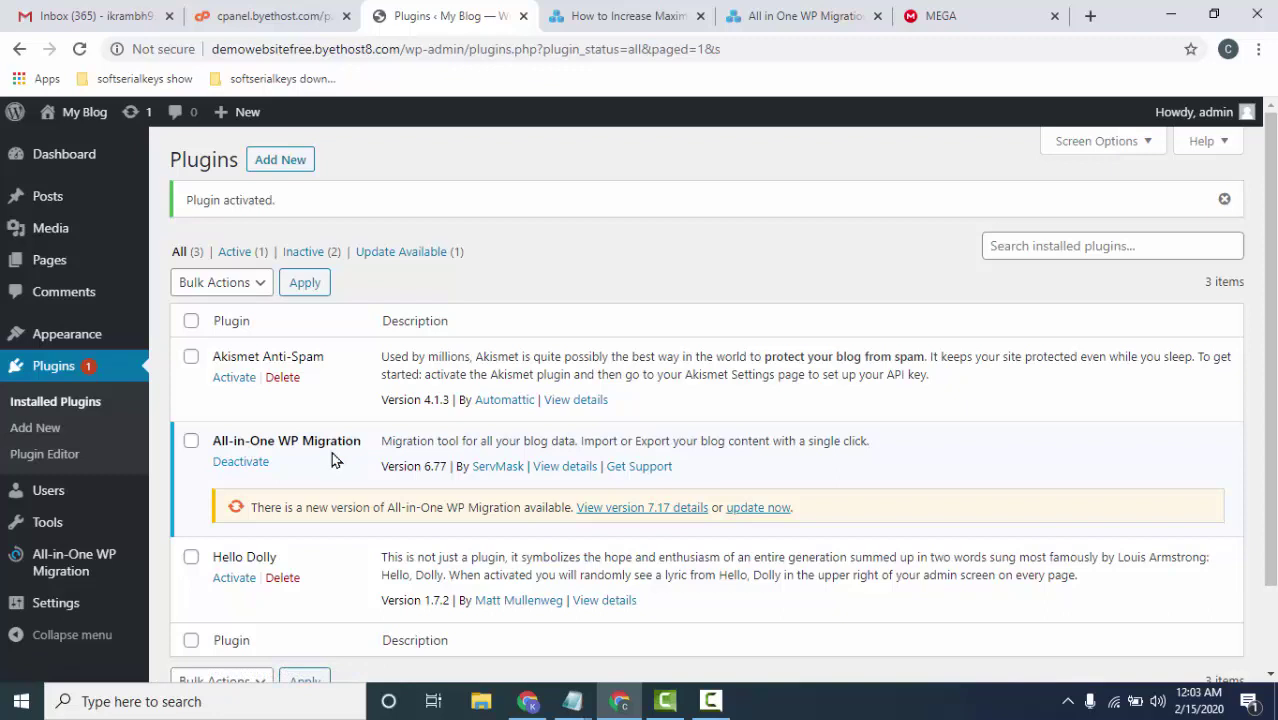
- View the Import page's 512 MB limit, then bring up the Plugin Editor in a new tab
{"action": "scroll", "coordinate": [85, 548], "scroll_direction": "down", "scroll_amount": 1}
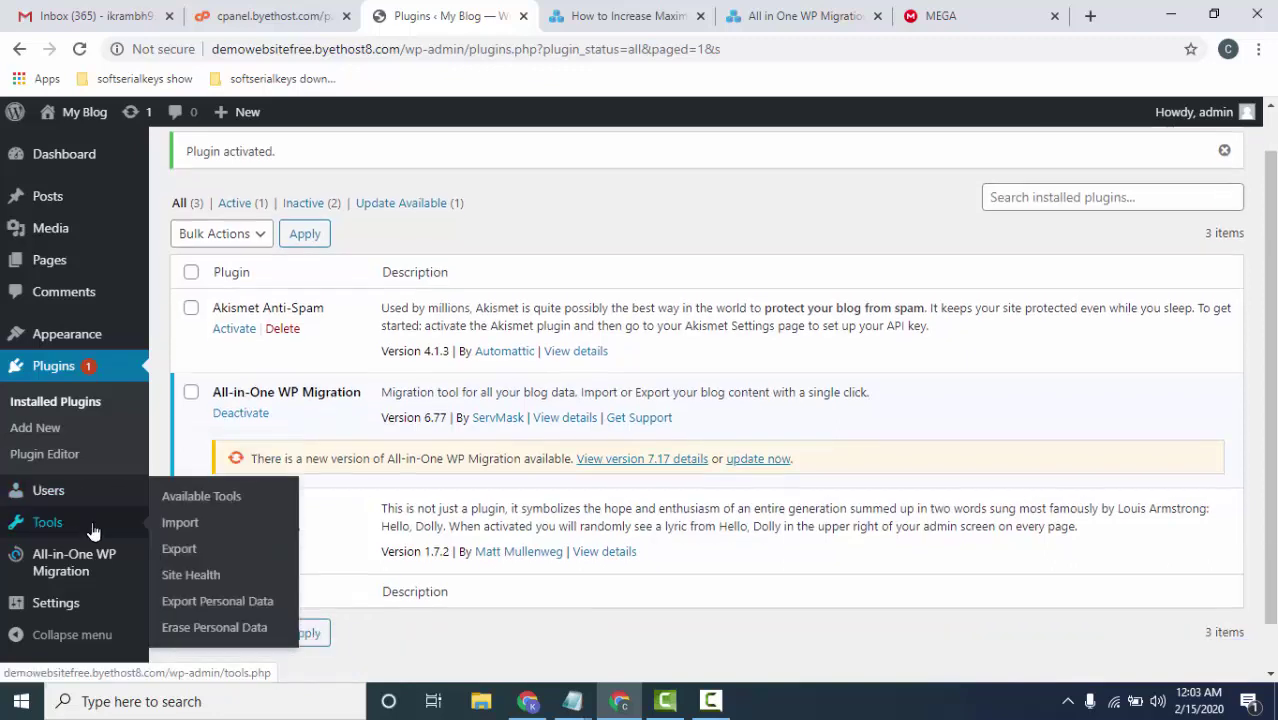
{"action": "left_click", "coordinate": [182, 569]}
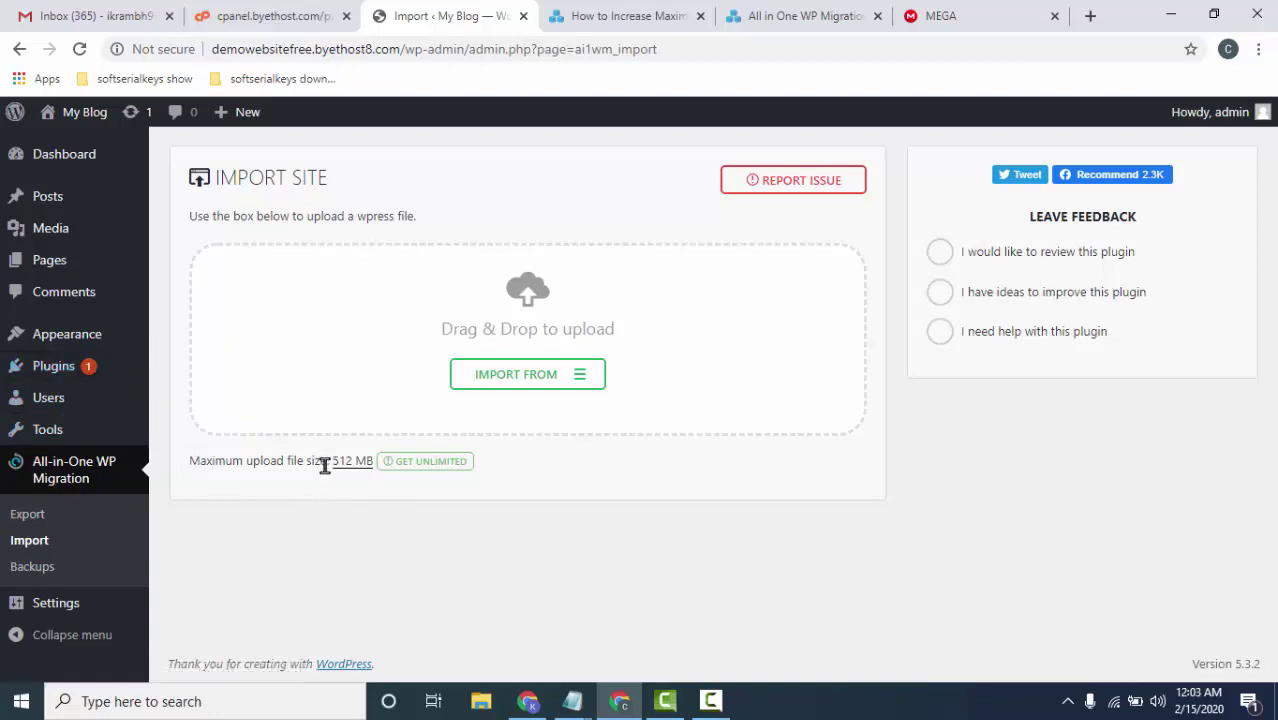
{"action": "mouse_move", "coordinate": [53, 366]}
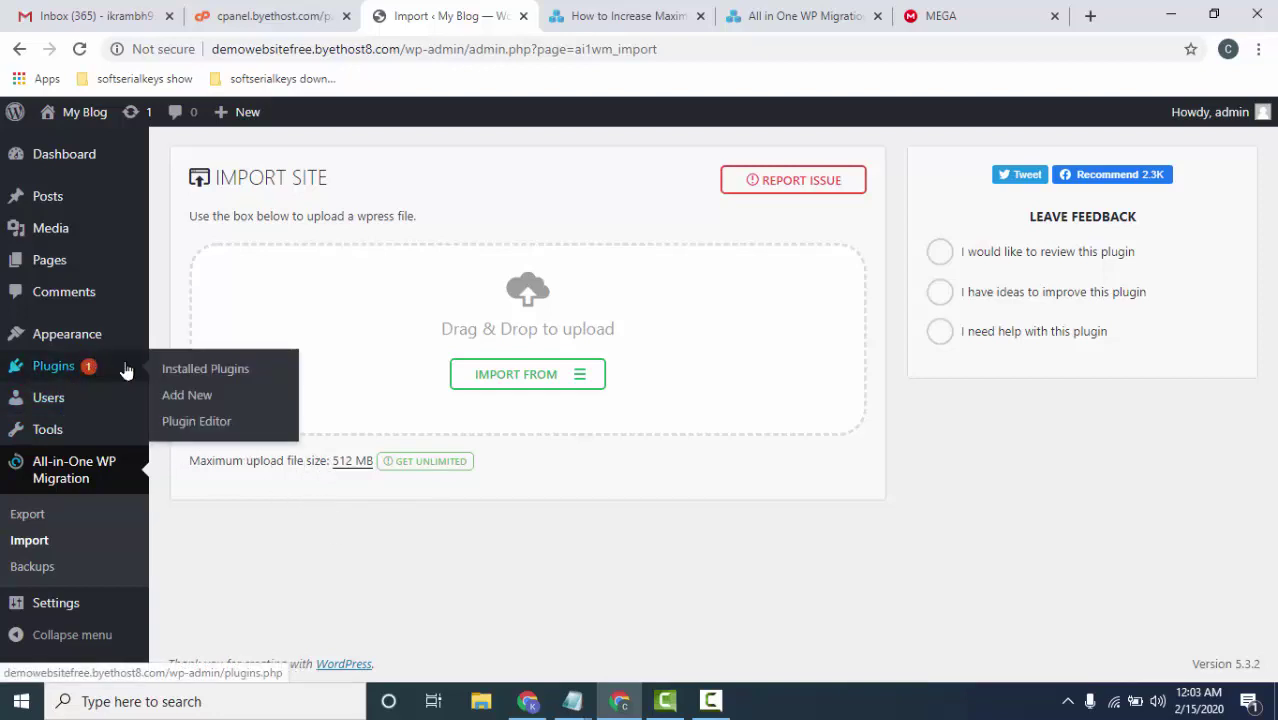
{"action": "middle_click", "coordinate": [208, 424]}
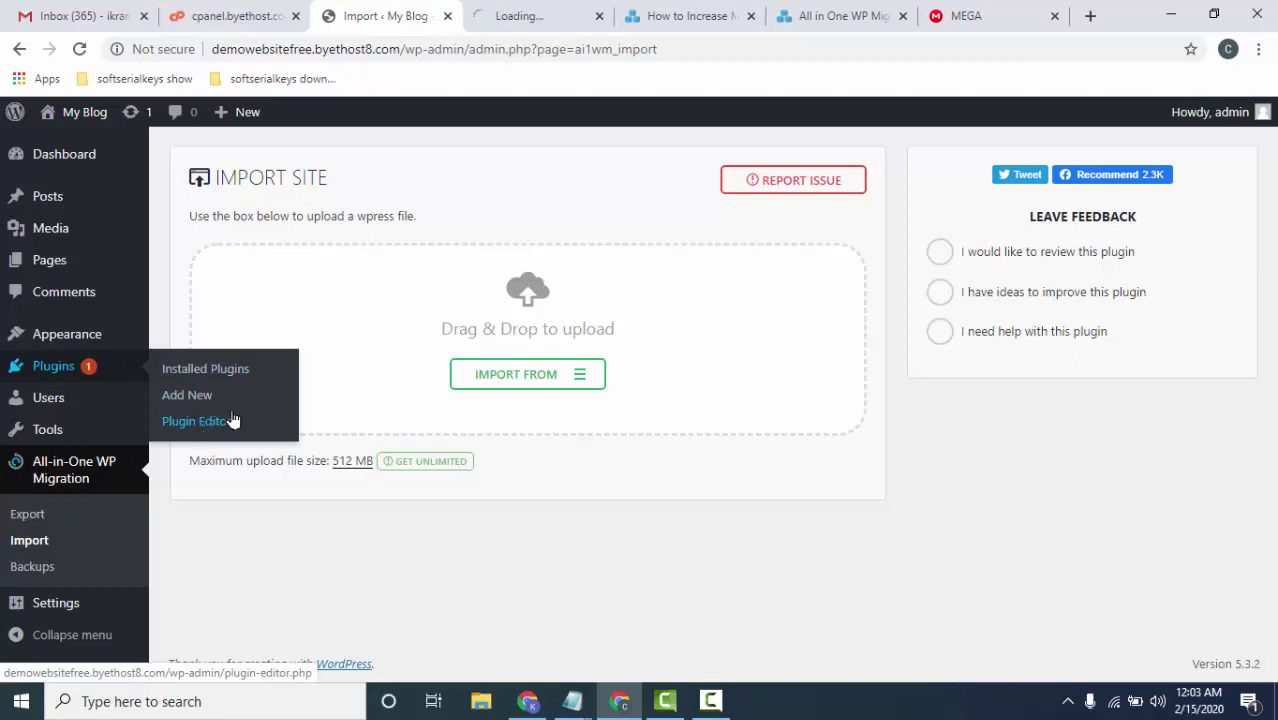
{"action": "left_click", "coordinate": [524, 10]}
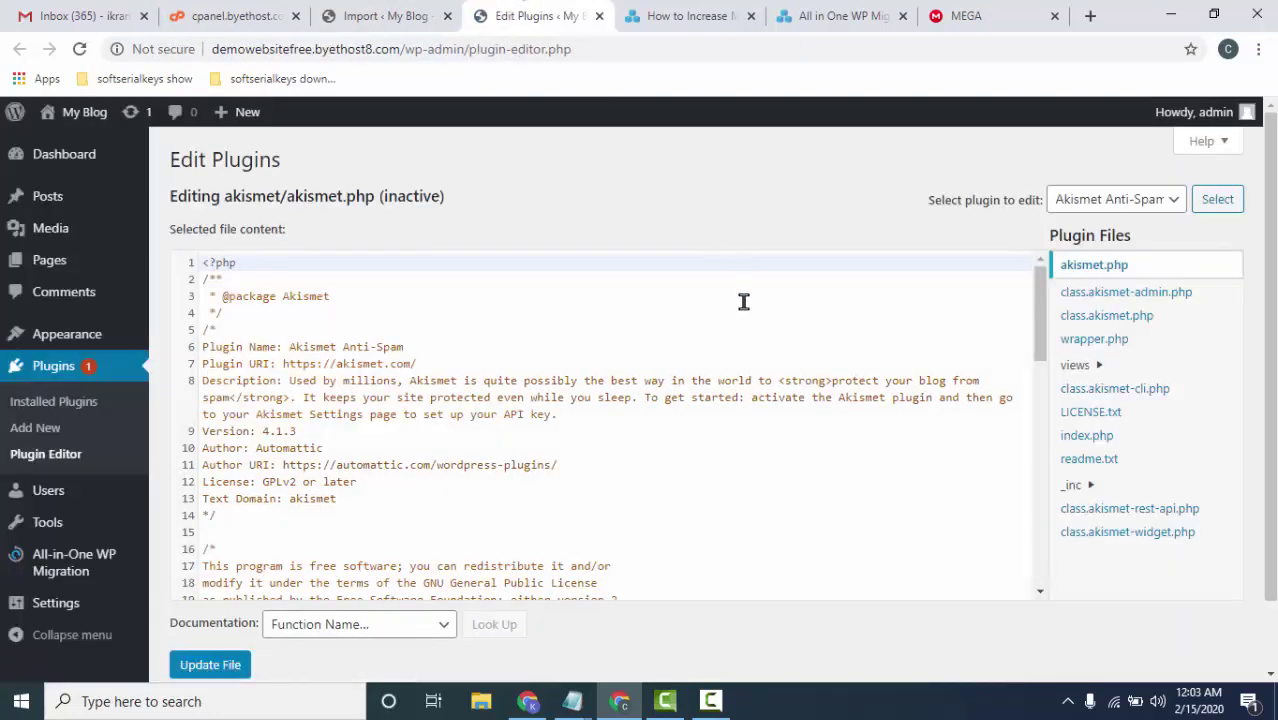
- Load All-in-One WP Migration into the Plugin Editor and open its constants.php file
{"action": "left_click", "coordinate": [1125, 203]}
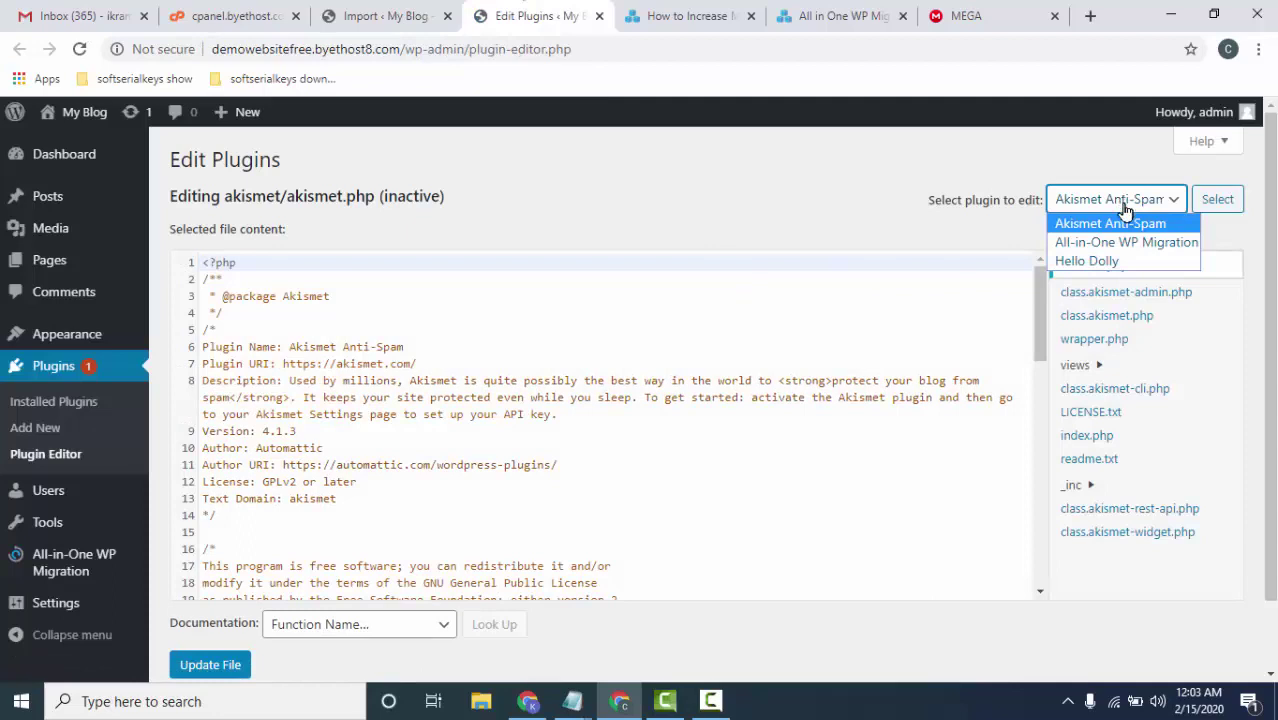
{"action": "left_click", "coordinate": [1098, 243]}
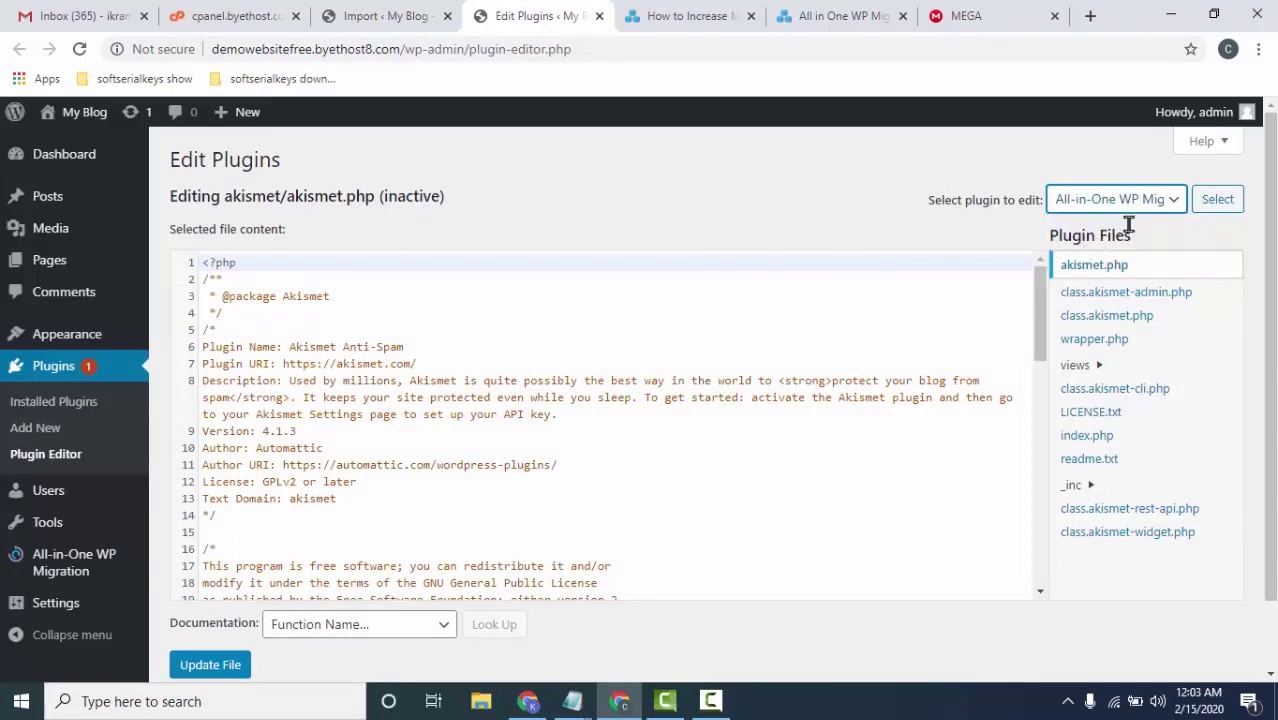
{"action": "left_click", "coordinate": [1216, 205]}
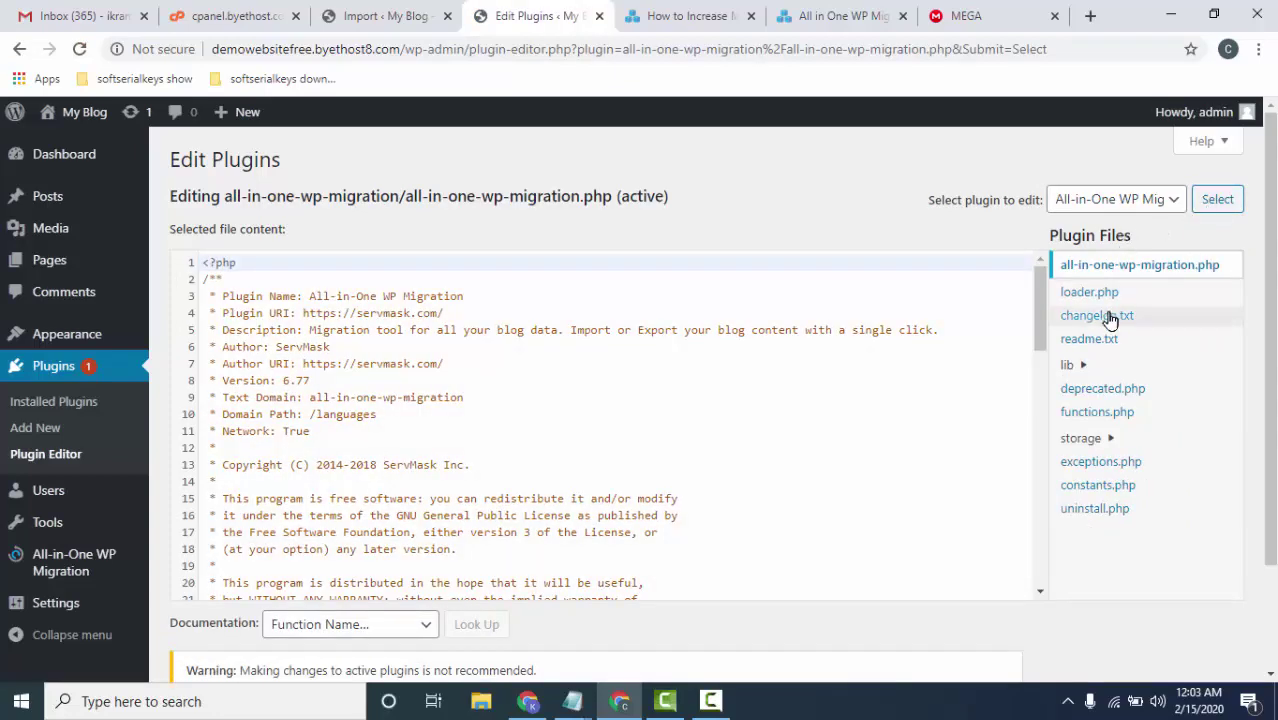
{"action": "left_click", "coordinate": [1170, 492]}
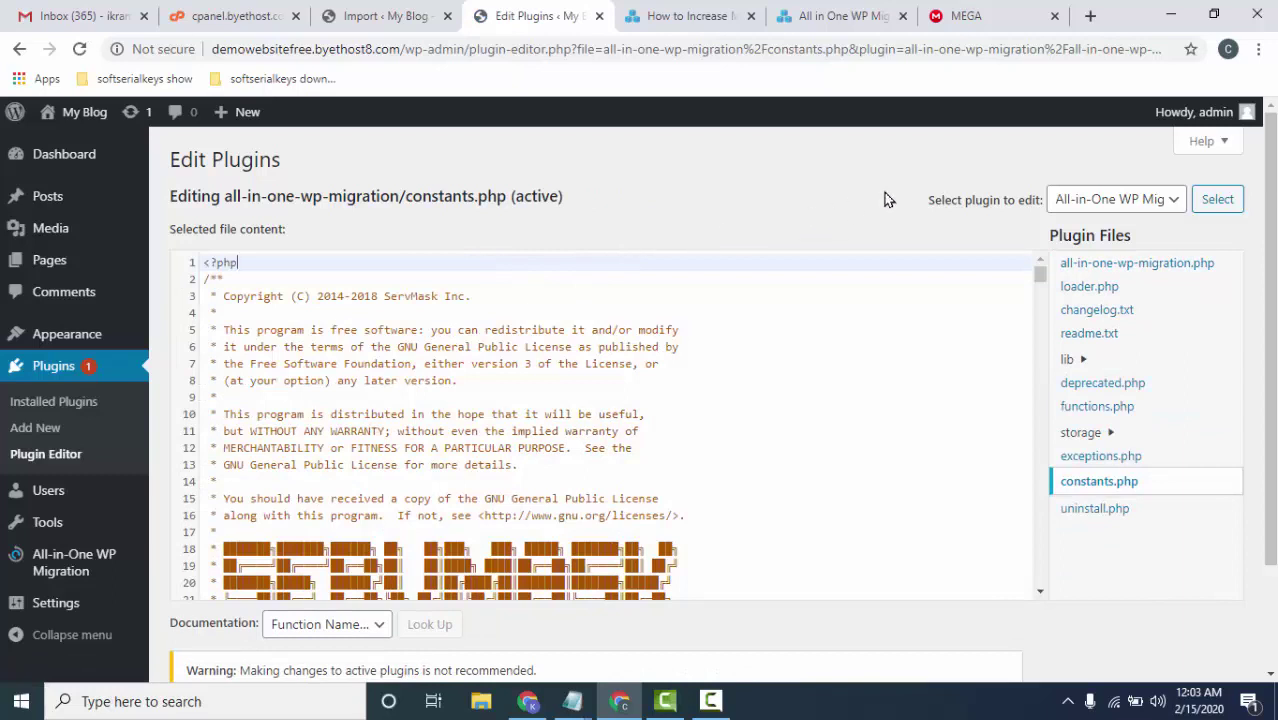
- Change line 284's max file size from 2 << 28 to 8 << 28 and update constants.php
{"action": "key", "text": "ctrl+f"}
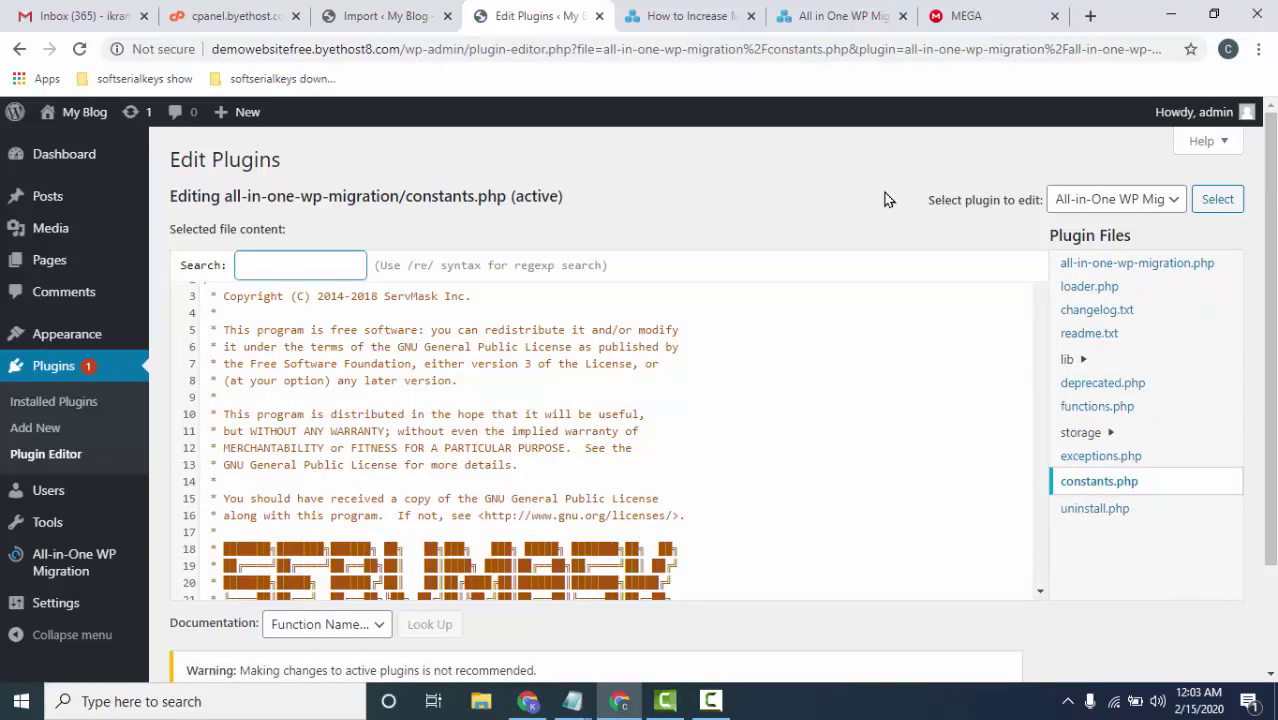
{"action": "type", "text": "max"}
{"action": "key", "text": "Return"}
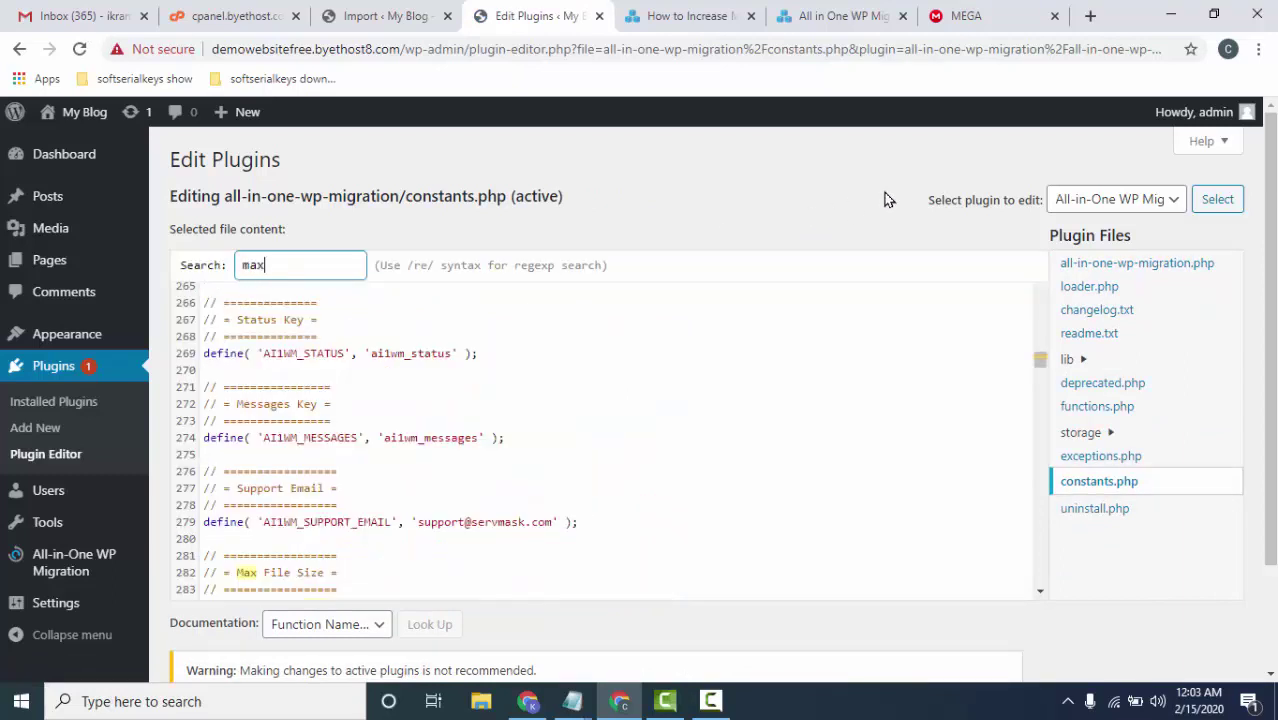
{"action": "scroll", "coordinate": [620, 365], "scroll_direction": "down", "scroll_amount": 2}
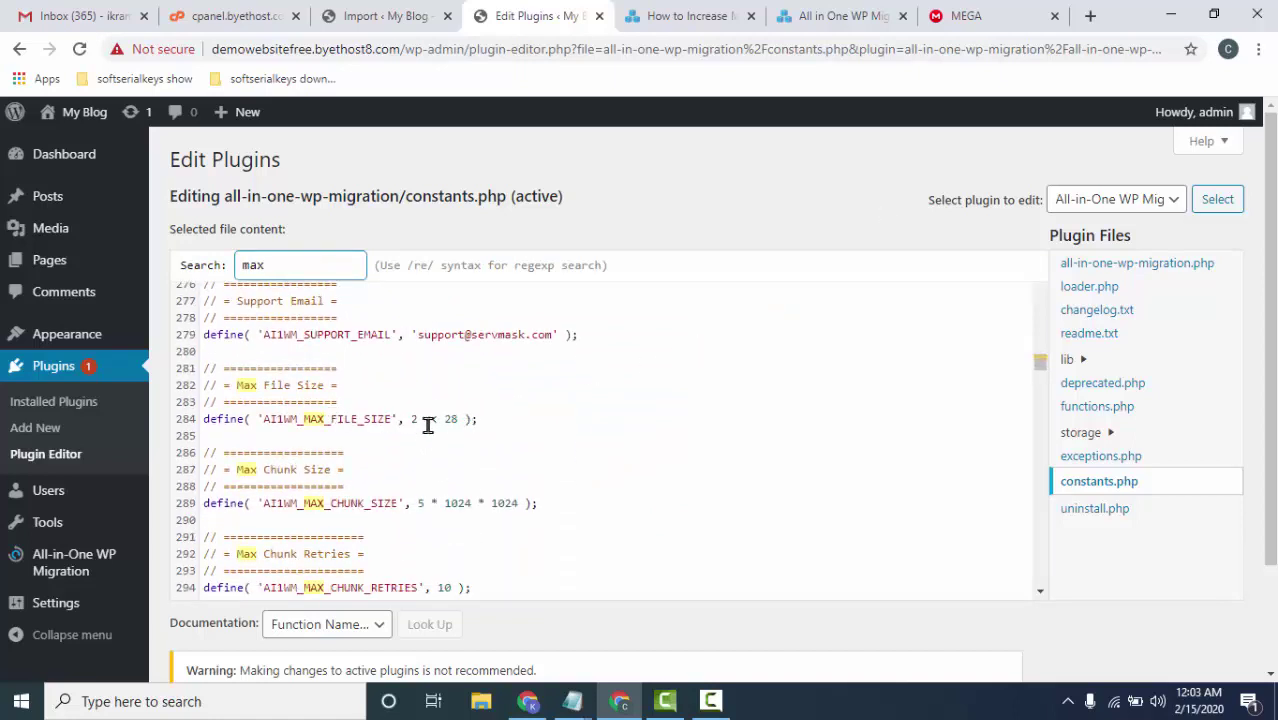
{"action": "left_click", "coordinate": [420, 422]}
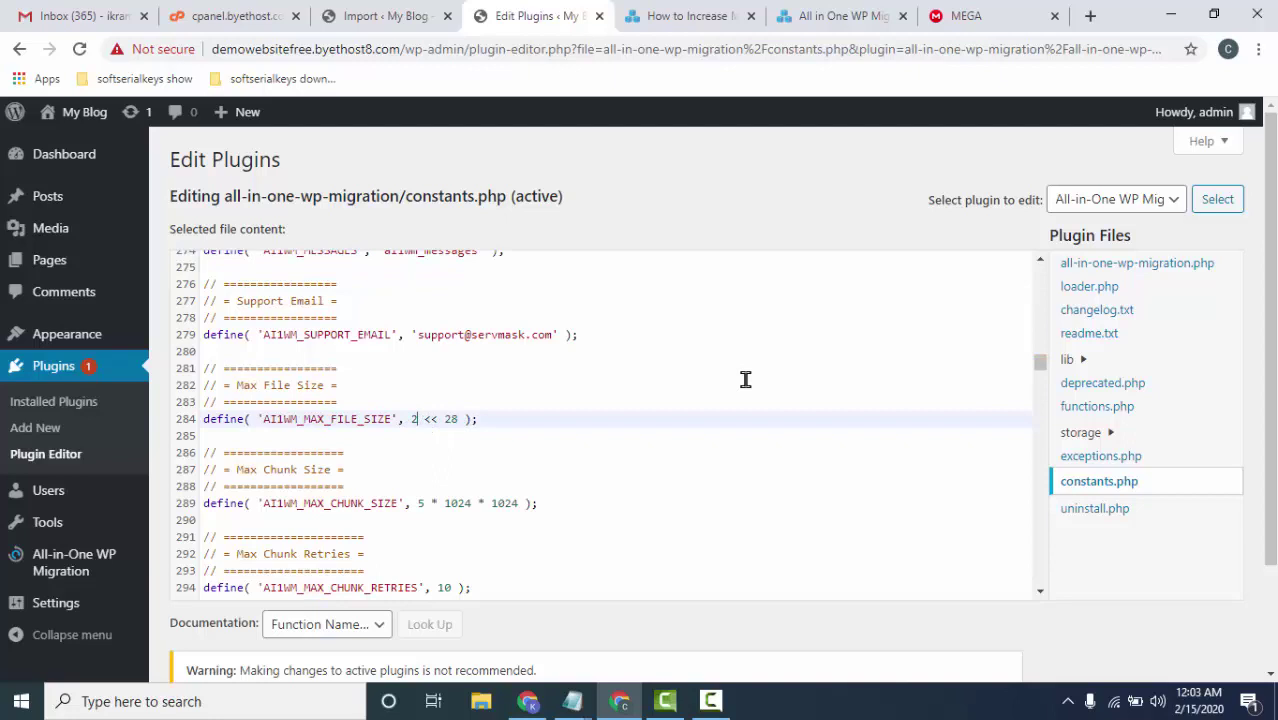
{"action": "key", "text": "BackSpace"}
{"action": "type", "text": "8"}
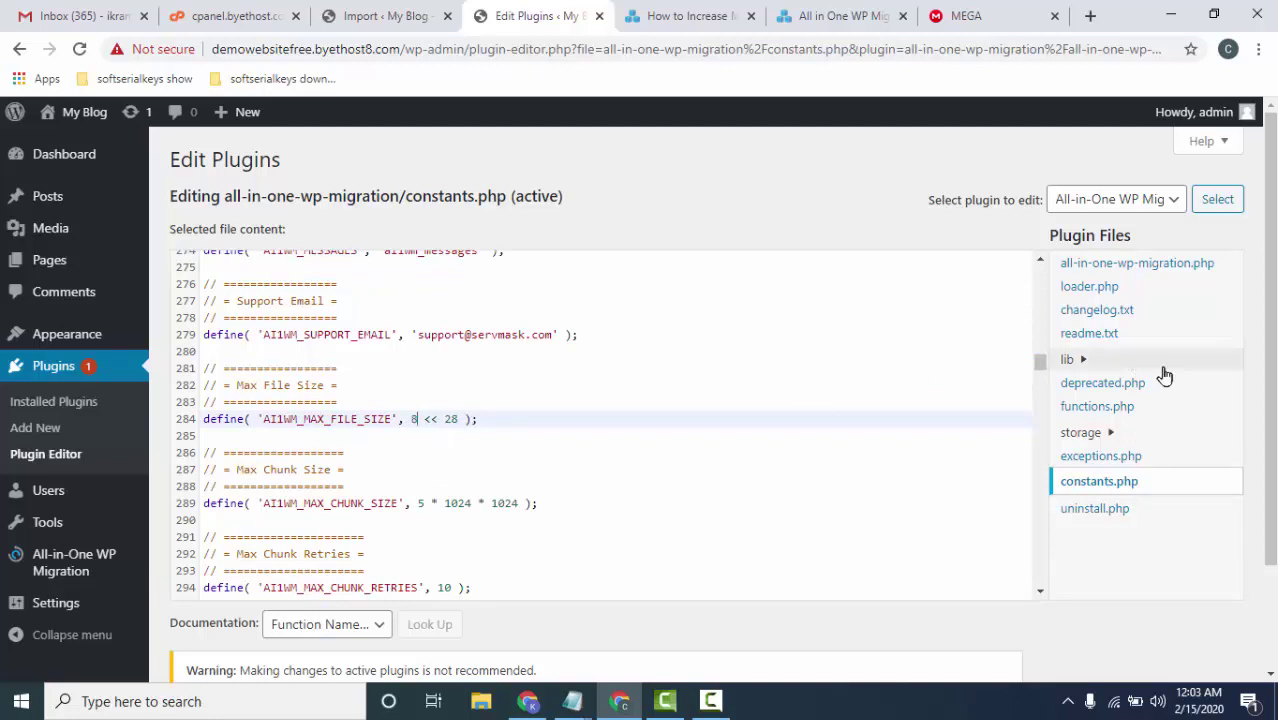
{"action": "scroll", "coordinate": [1001, 470], "scroll_direction": "down", "scroll_amount": 2}
{"action": "left_click", "coordinate": [211, 593]}
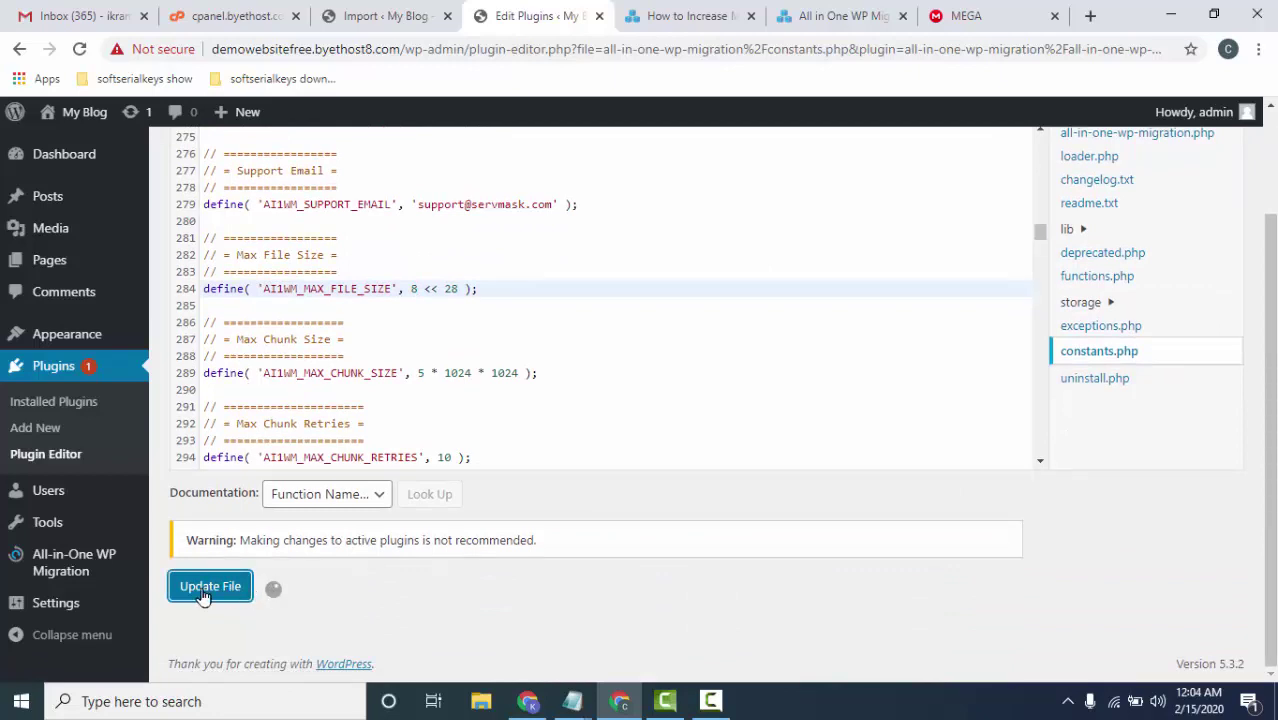
- Reload the migration Import page to confirm the 2 GB maximum upload file size
{"action": "left_click", "coordinate": [385, 15]}
{"action": "left_click", "coordinate": [80, 48]}
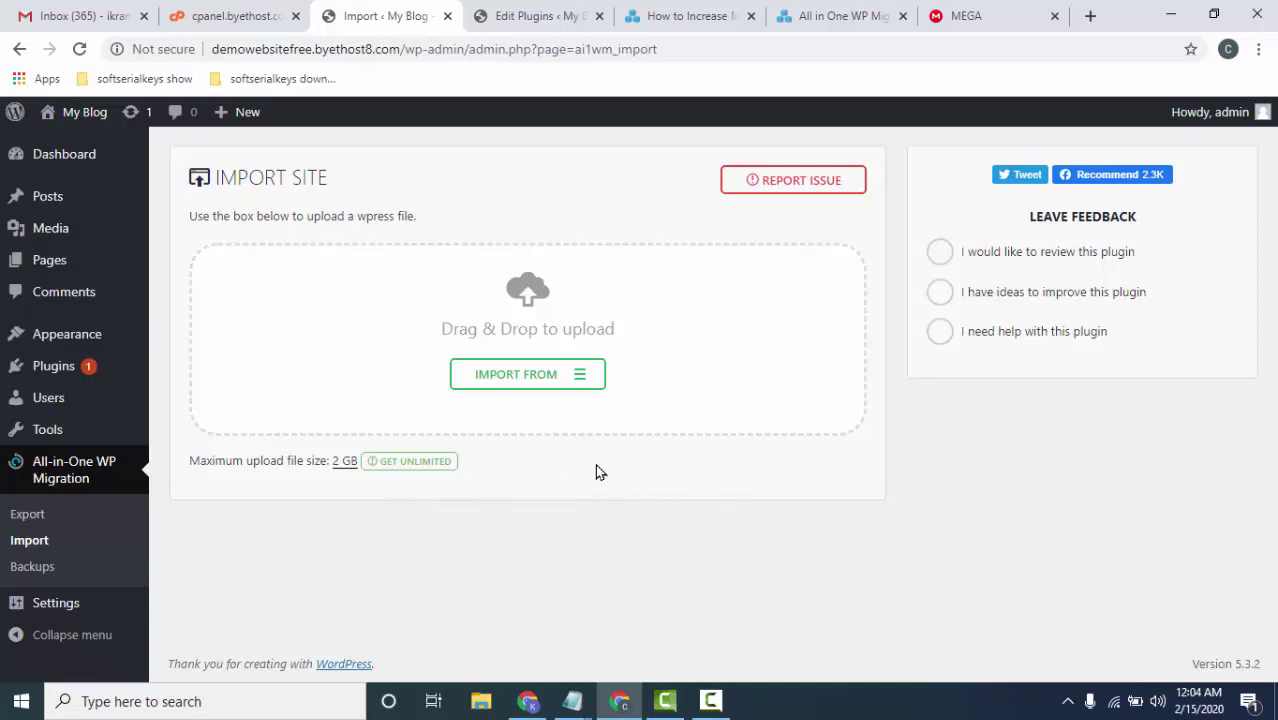
{"action": "left_click", "coordinate": [714, 701]}
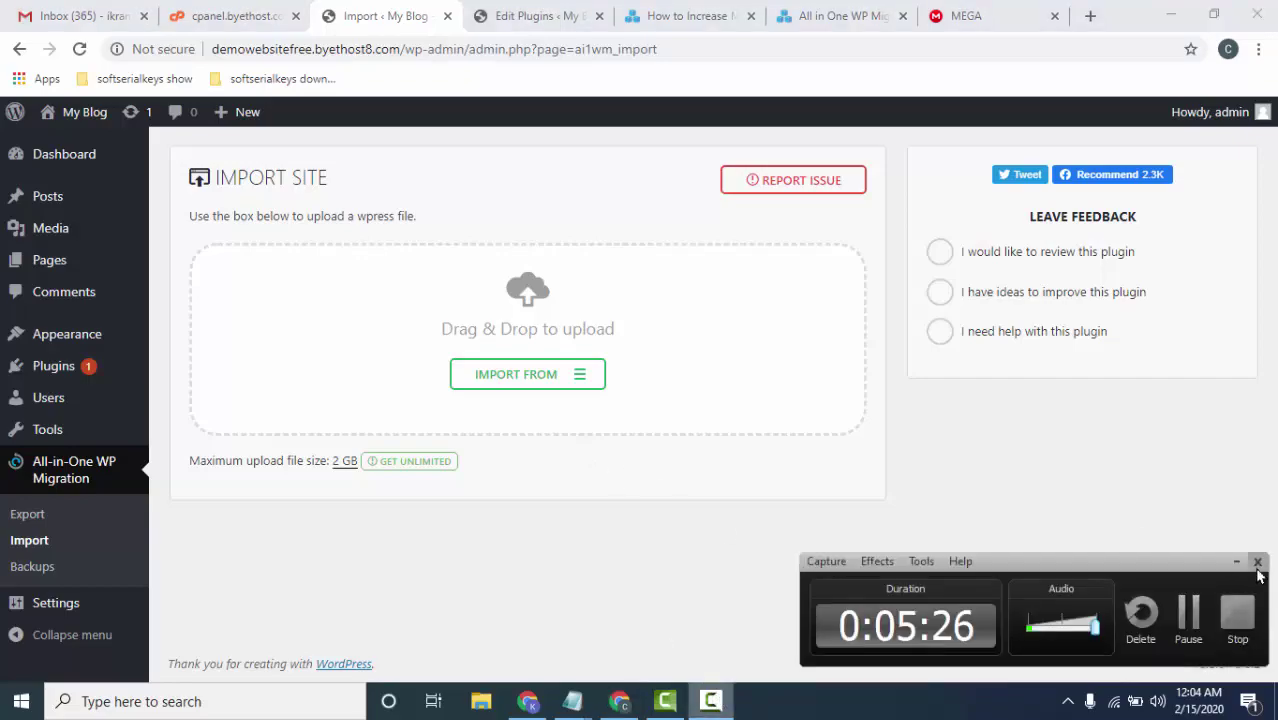